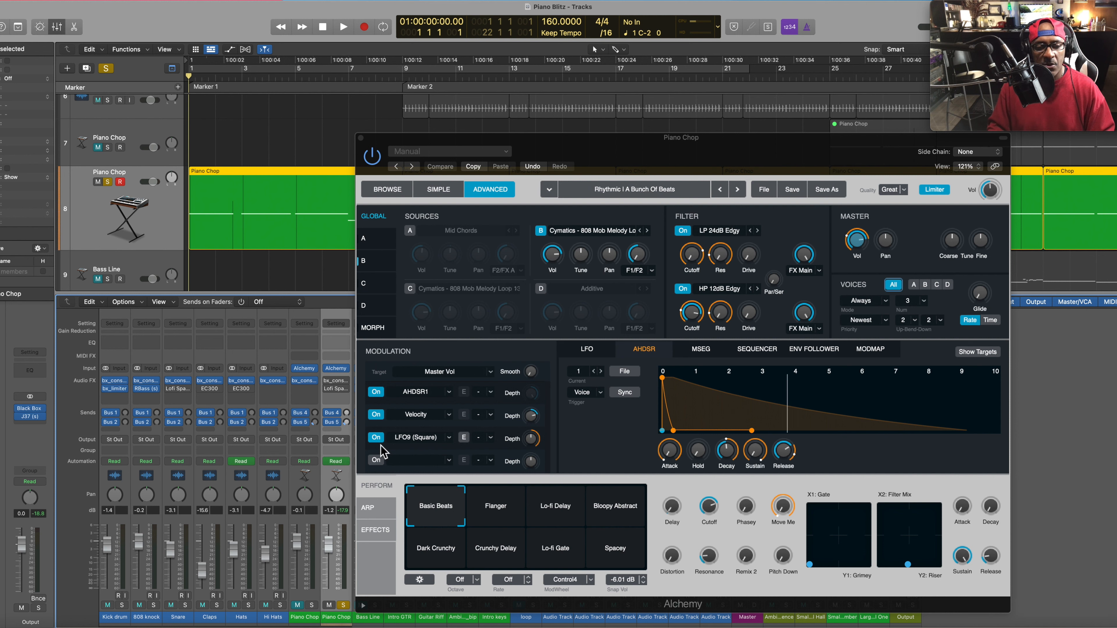
Show Alchemy's main effects rack and enable the Bandpass Filter, Delay, Band Reject and Phat Compressor
left_click(381, 530)
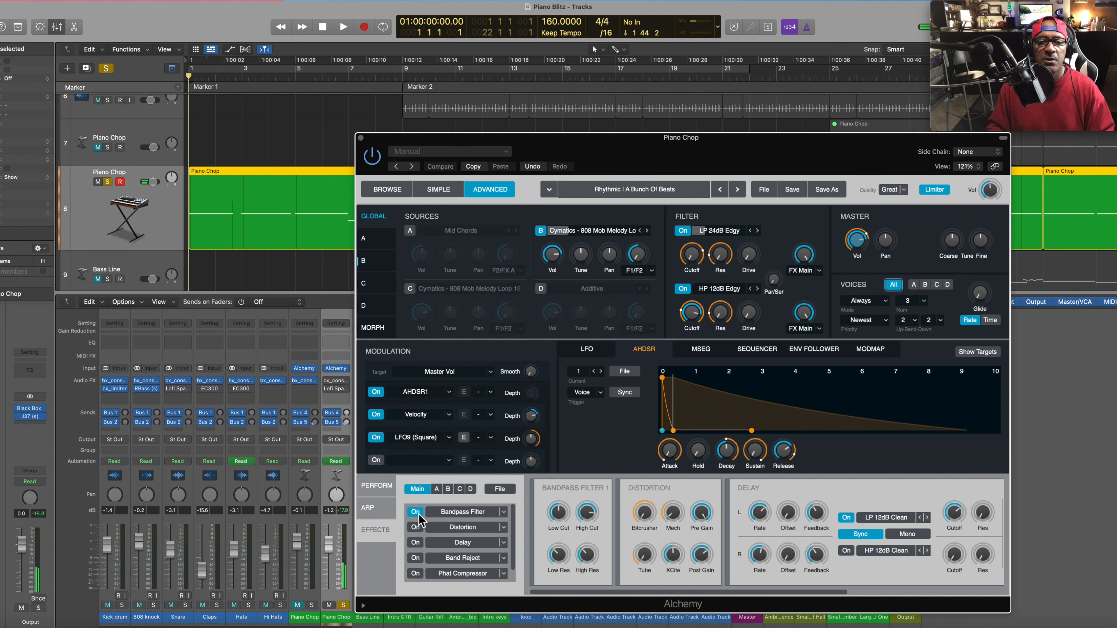
left_click(416, 544)
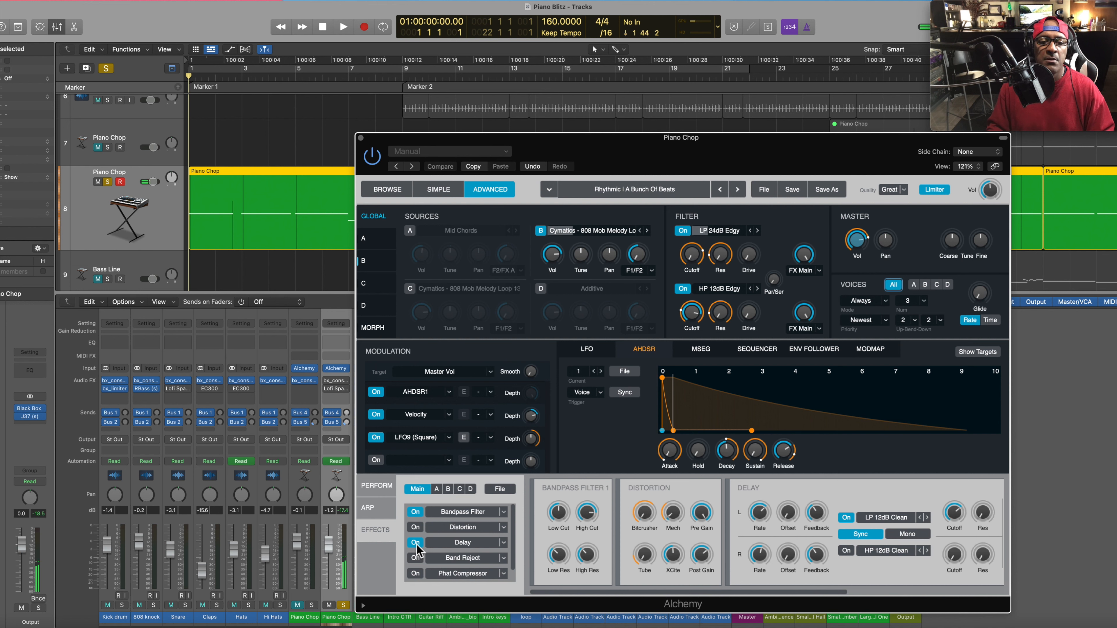
left_click(415, 558)
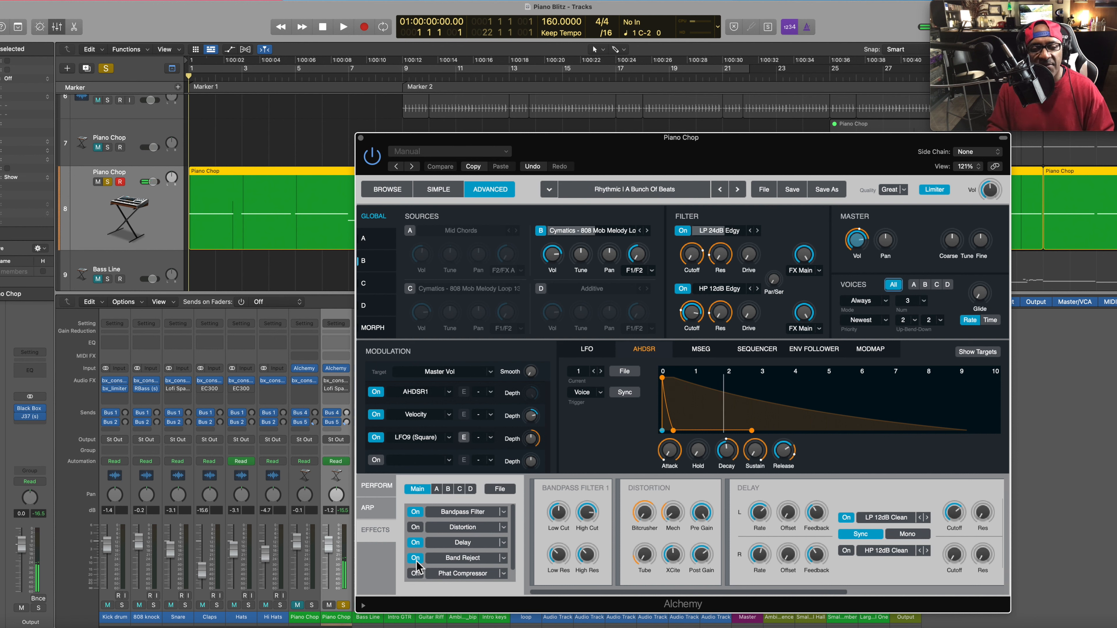
left_click(418, 577)
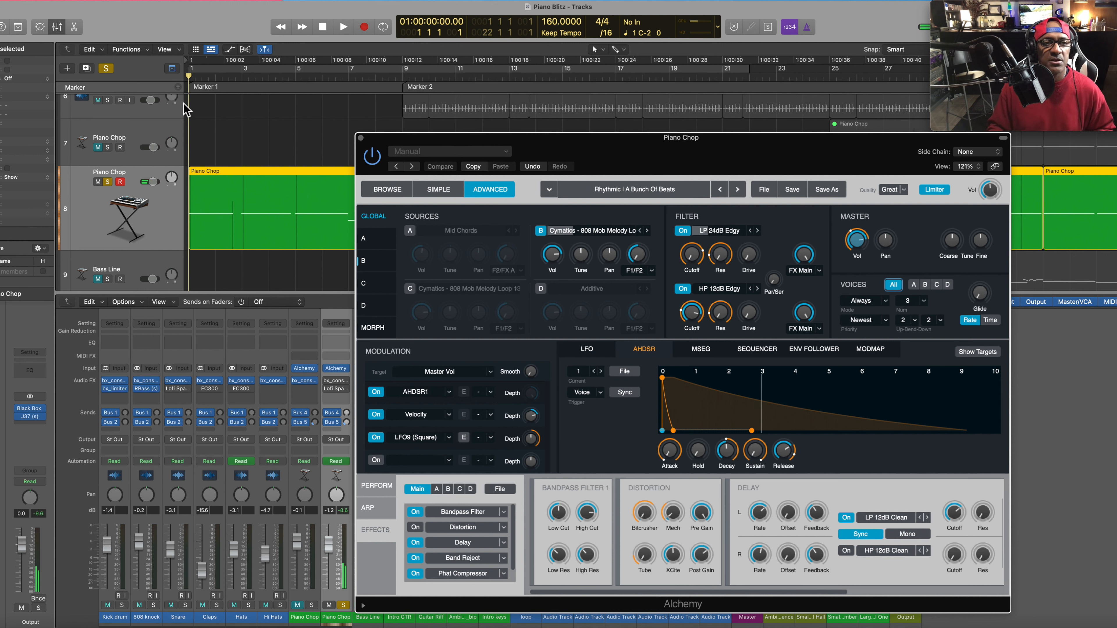
Enable cycling of bars 1 to 9, audition the soloed Piano Chop part and return the playhead to the start
left_click(212, 31)
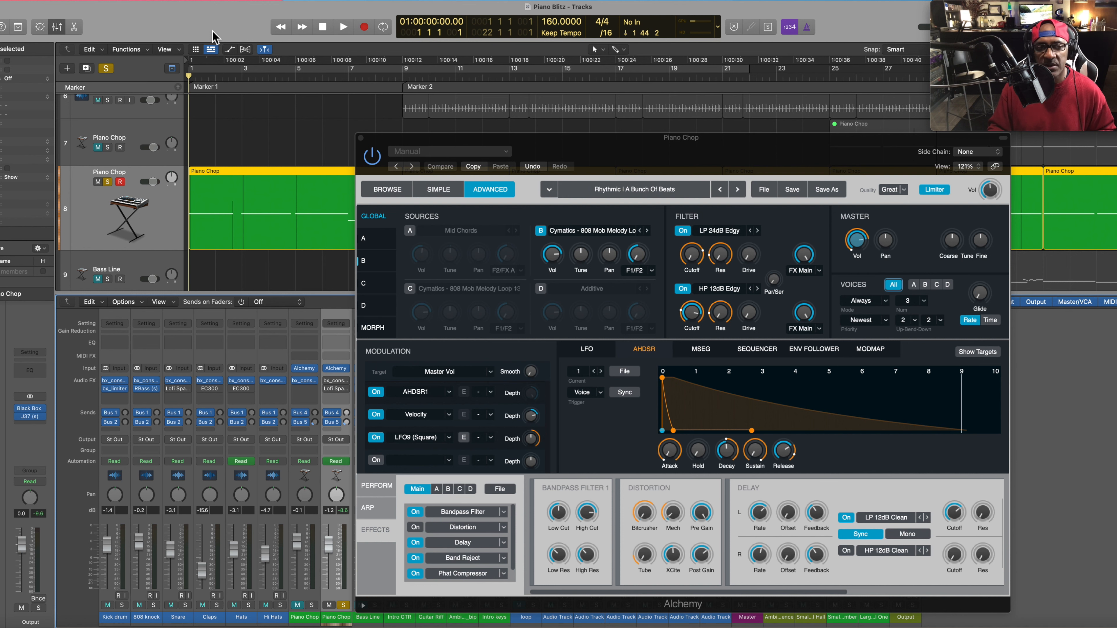
key("c")
key("space")
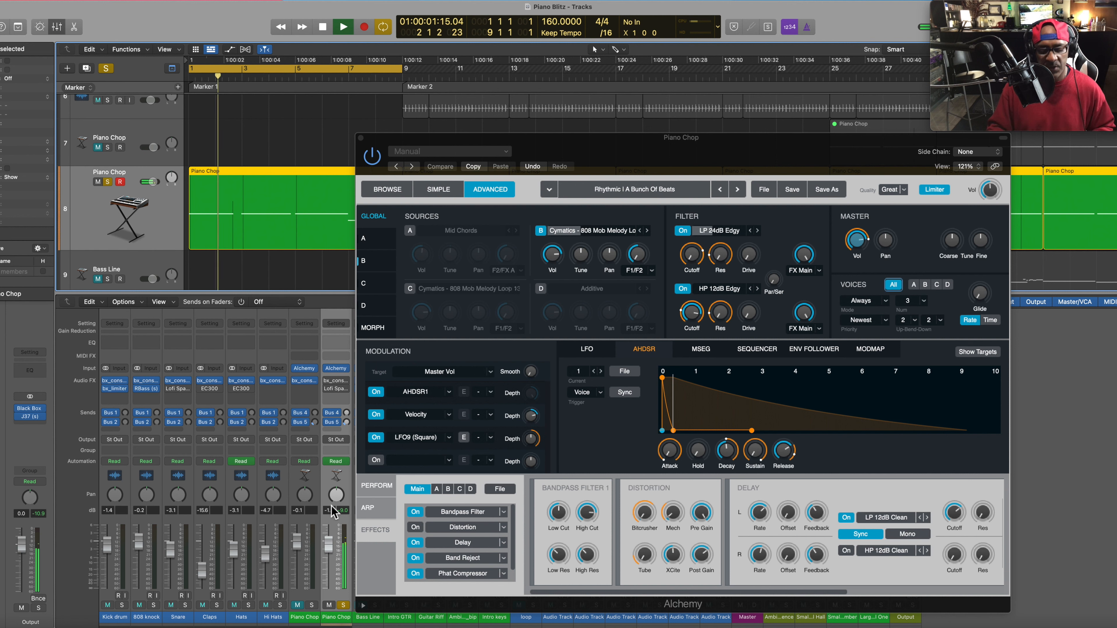
key("space")
key("Return")
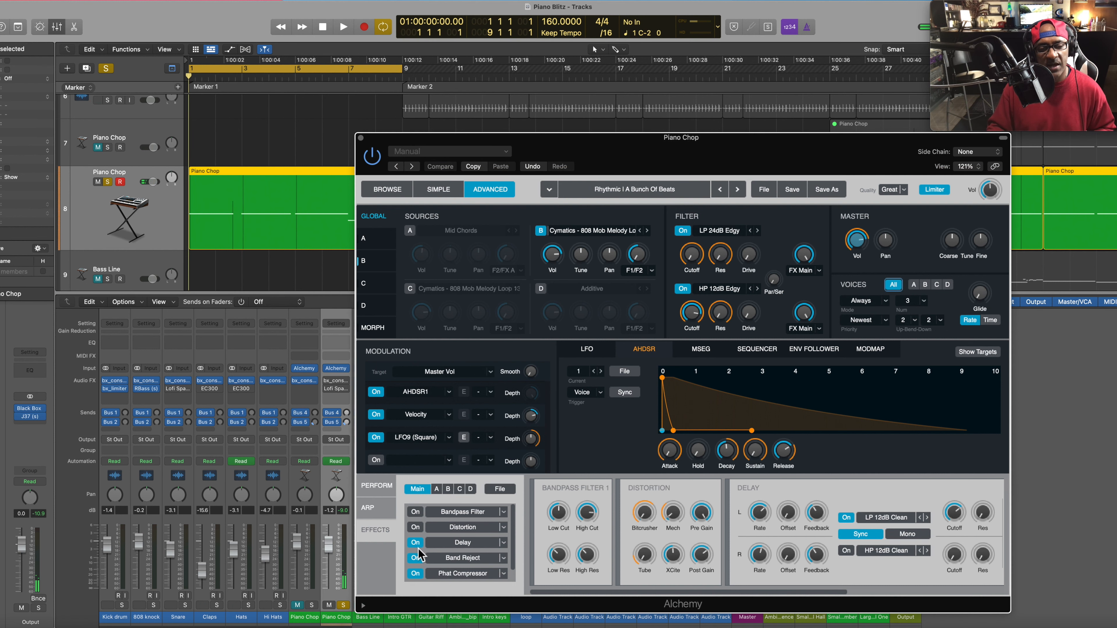
Compare Piano Chop playback with Alchemy's effects bypassed and enabled, close the synth window and return to the project start
key("space")
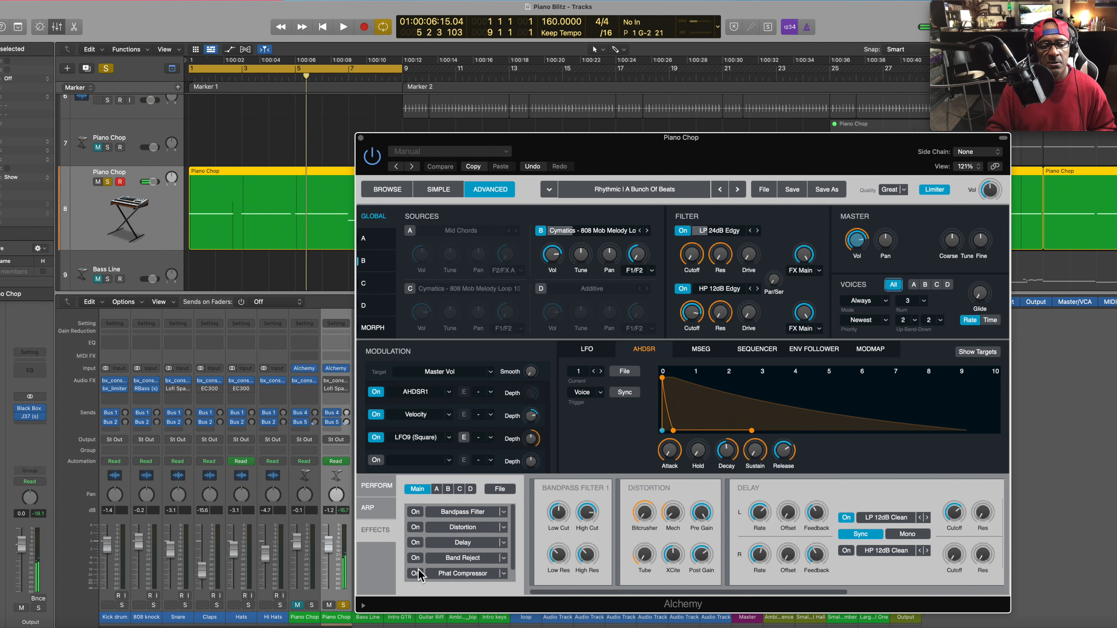
left_click(415, 512)
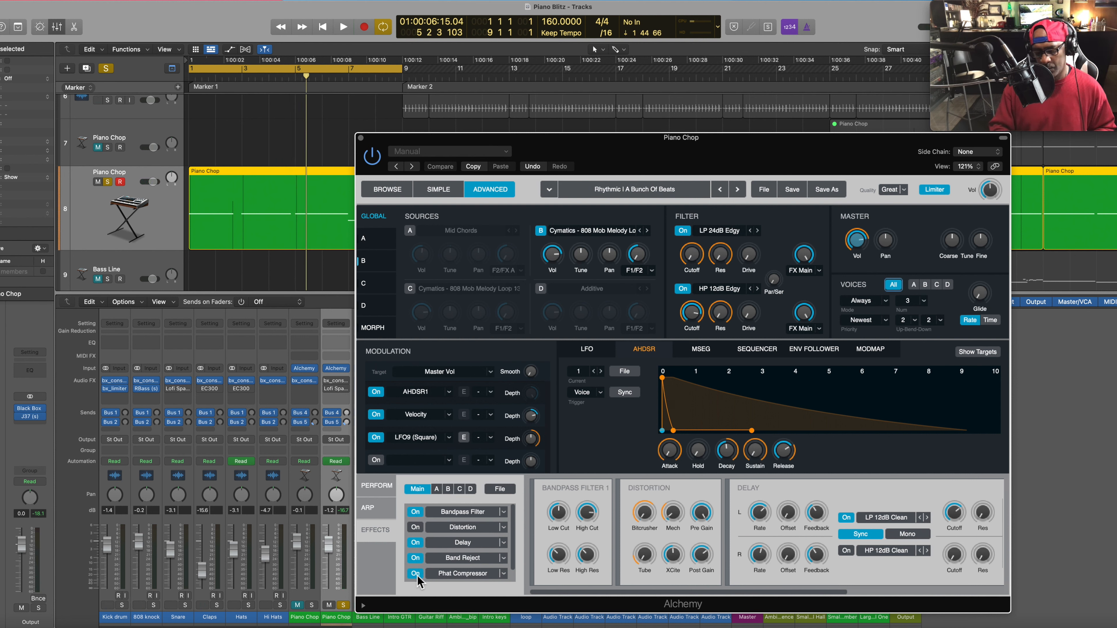
key("space")
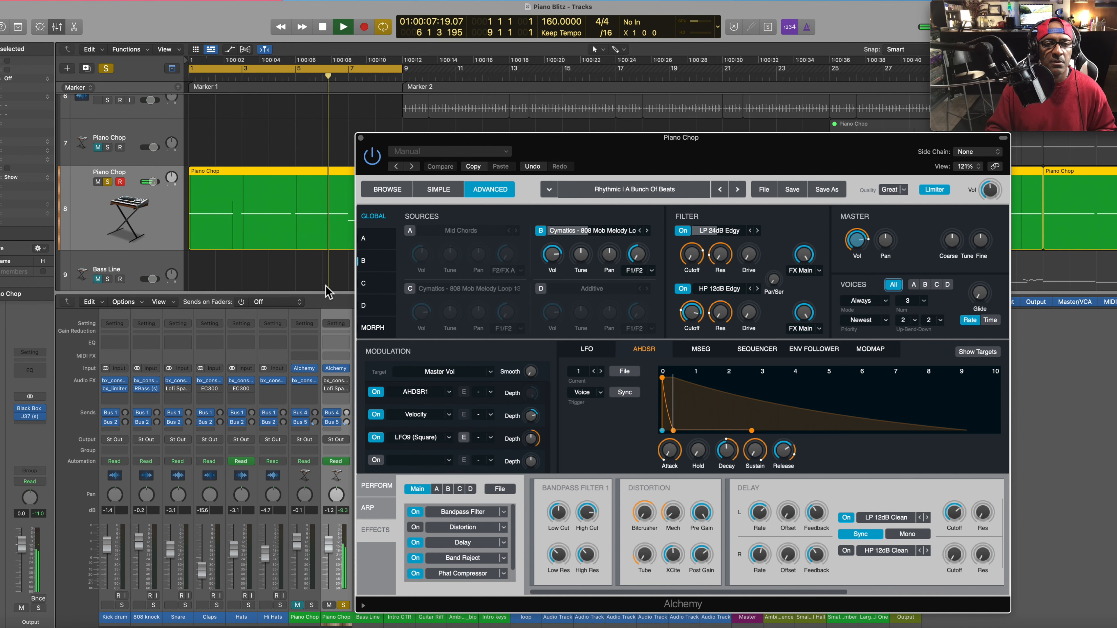
left_click(361, 138)
key("space")
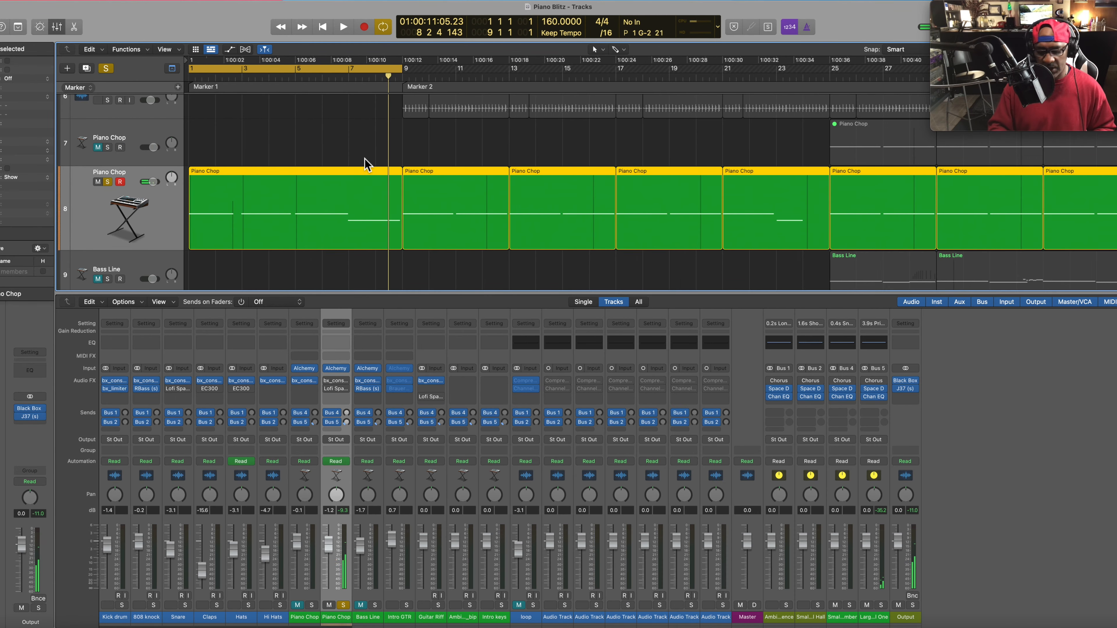
key("Return")
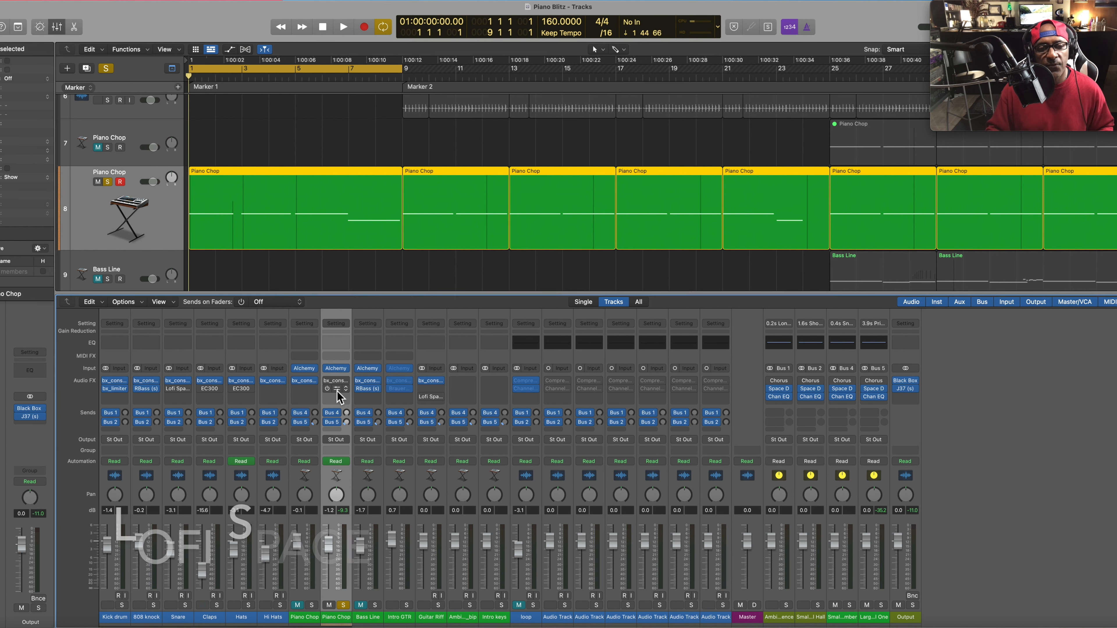
Open the Lofi Space plug-in on the Piano Chop channel, reposition its window over the mixer and disable cycling
left_click(336, 389)
left_click_drag(519, 132, 542, 267)
key("c")
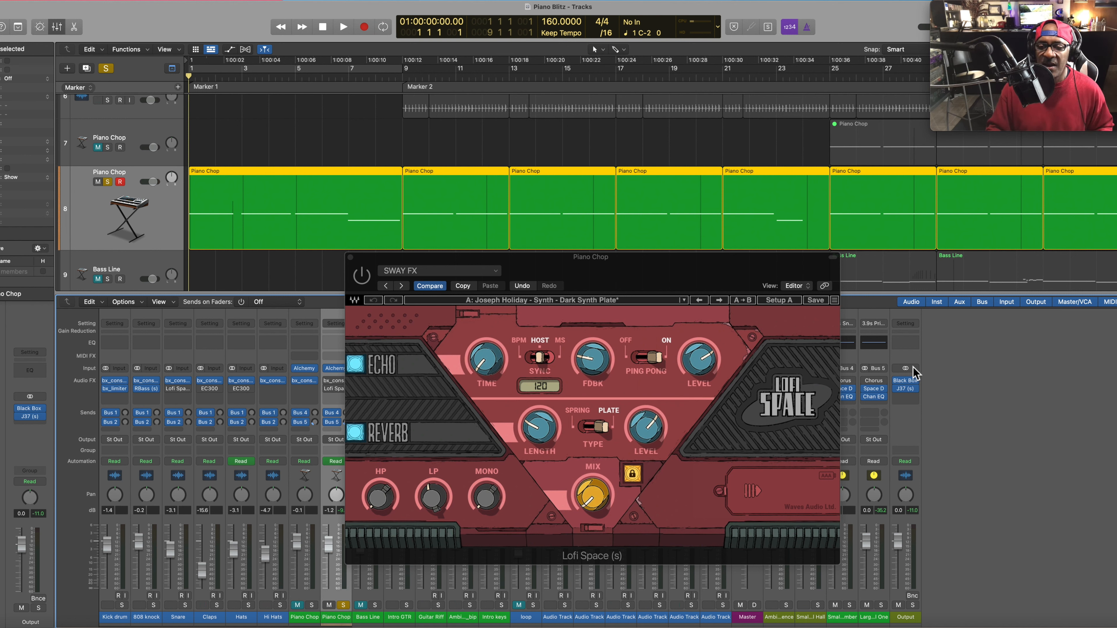
Inspect the Black Box HG-2 and J37 plug-ins on the Output channel, closing each one after viewing
left_click(908, 385)
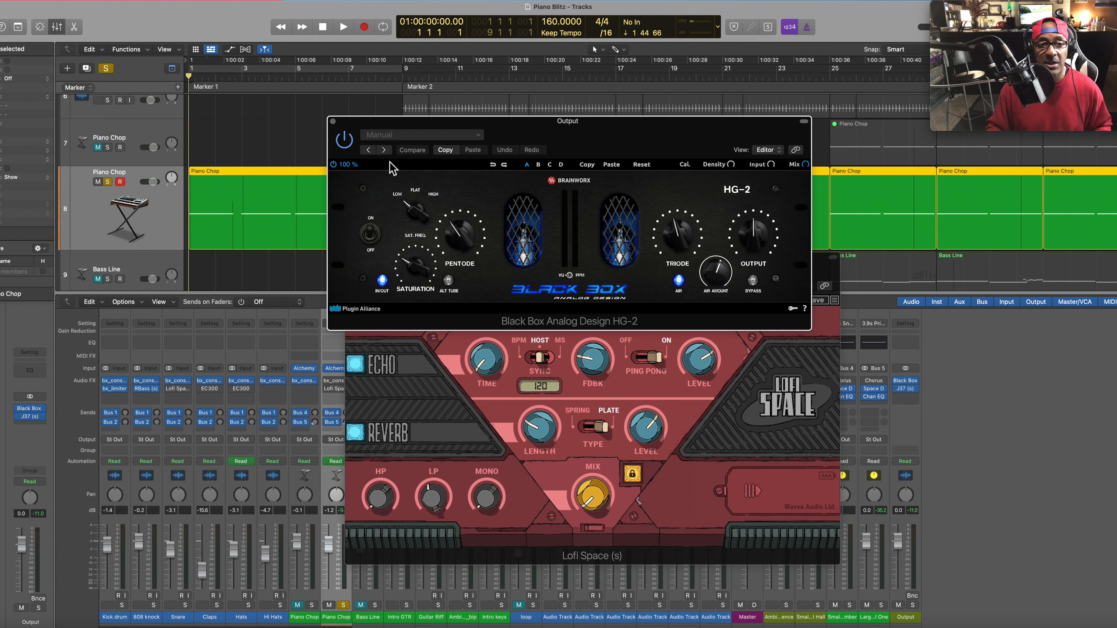
left_click(332, 121)
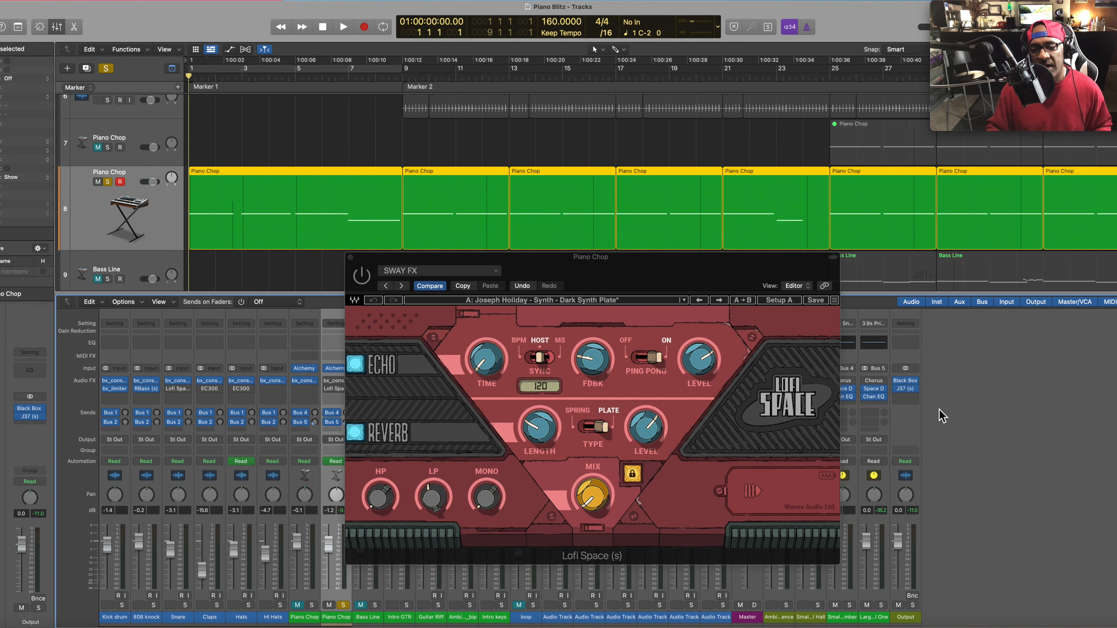
left_click(906, 390)
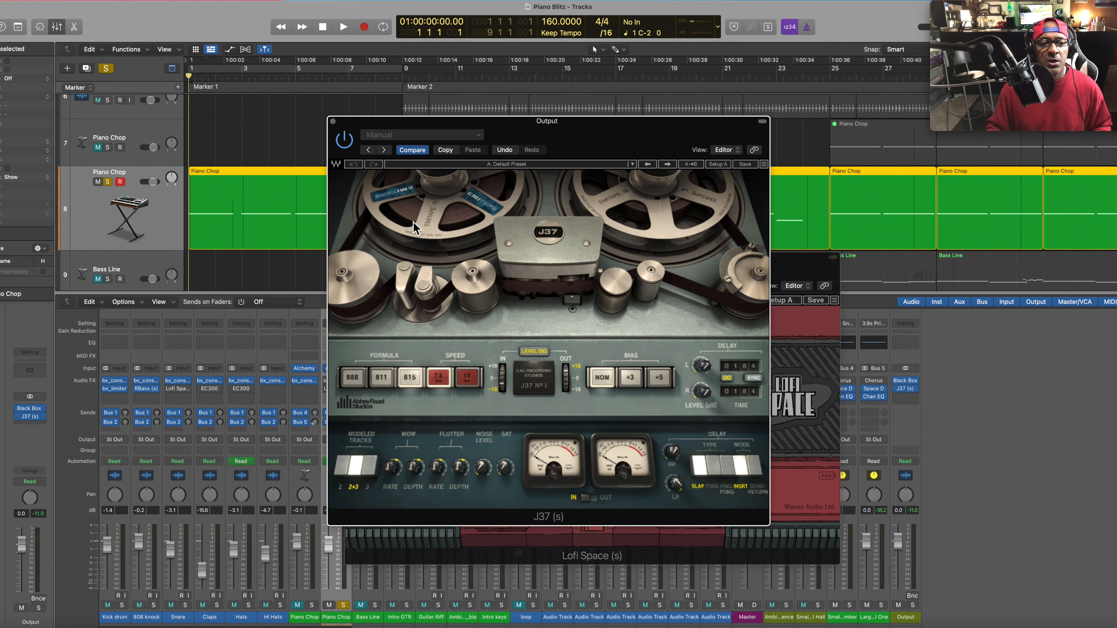
left_click(333, 123)
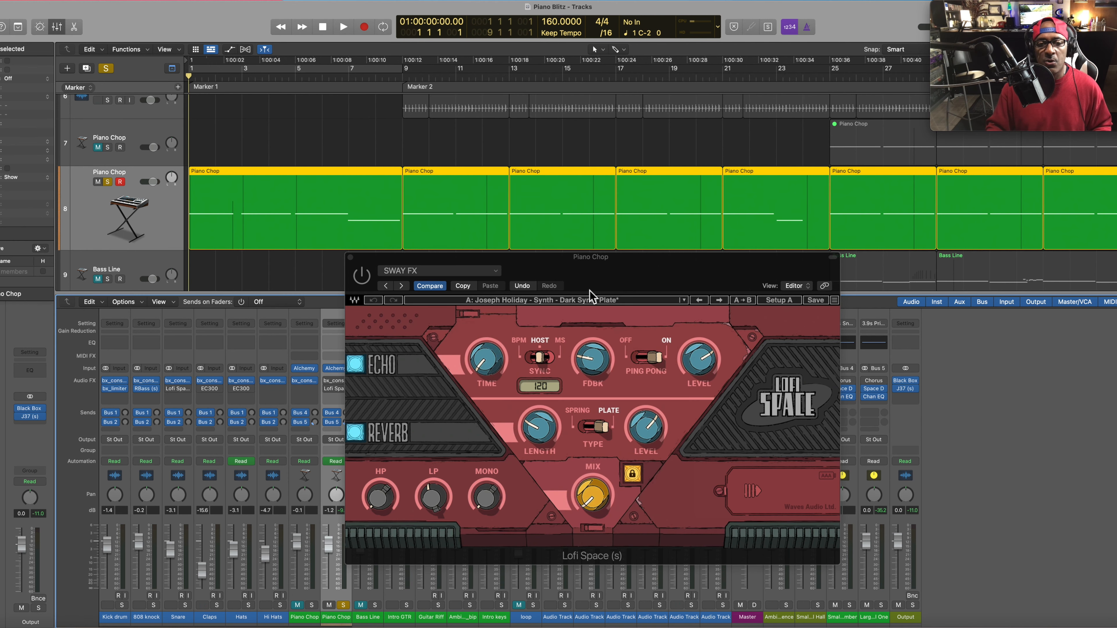
Open the Piano Chop channel's bx_console SSL 9000 J and compare playback with the plug-in active and bypassed
left_click(340, 381)
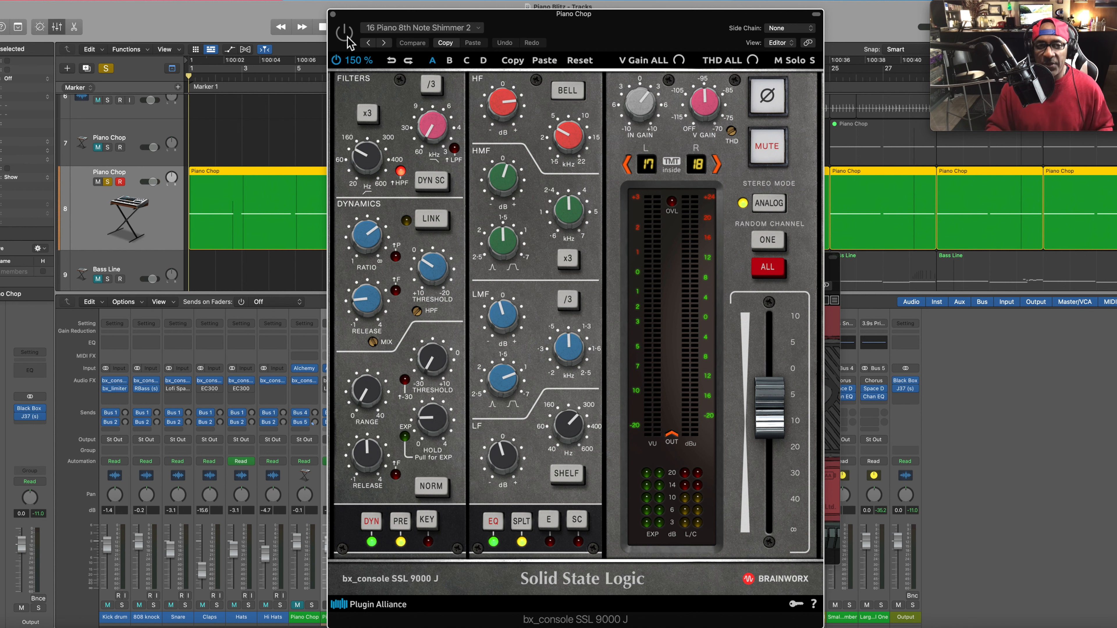
left_click_drag(350, 43, 432, 43)
key("space")
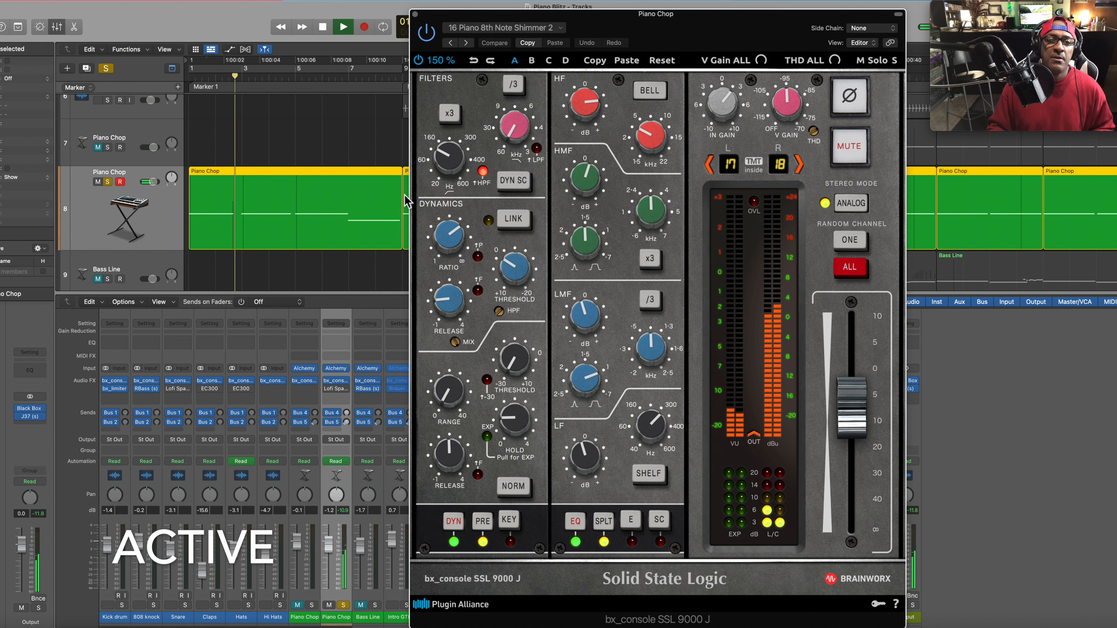
left_click(426, 33)
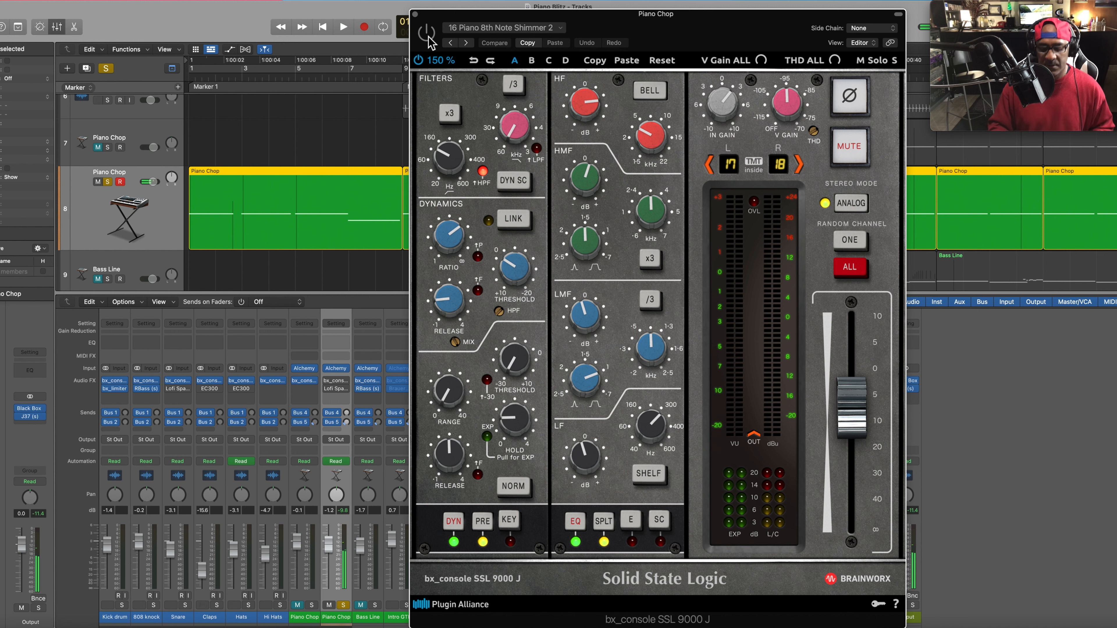
key("space")
left_click(427, 32)
key("space")
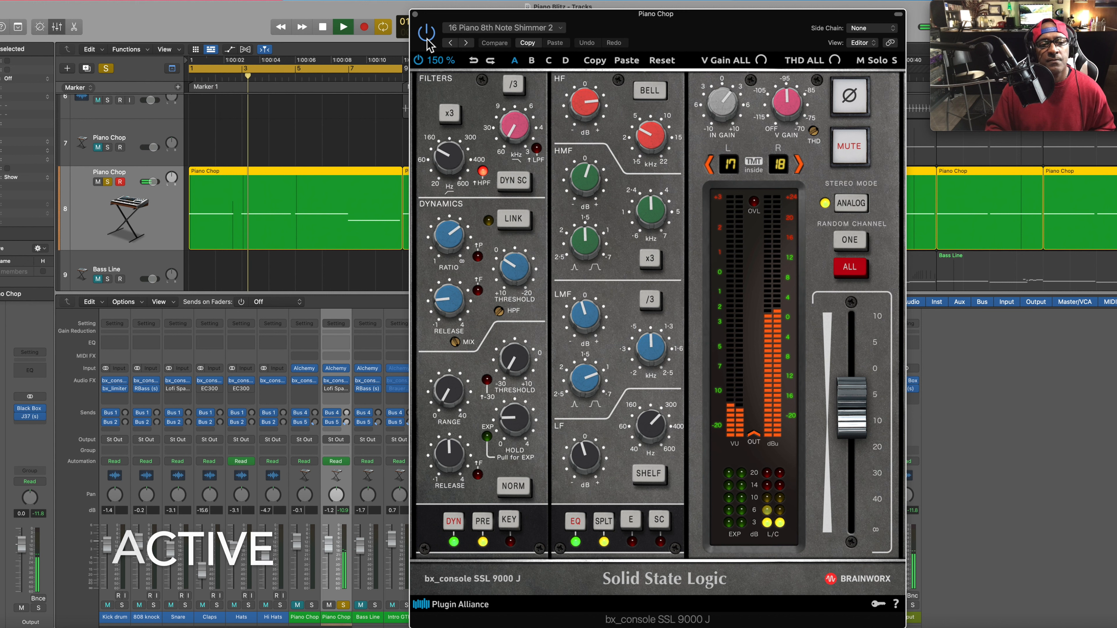
left_click(428, 36)
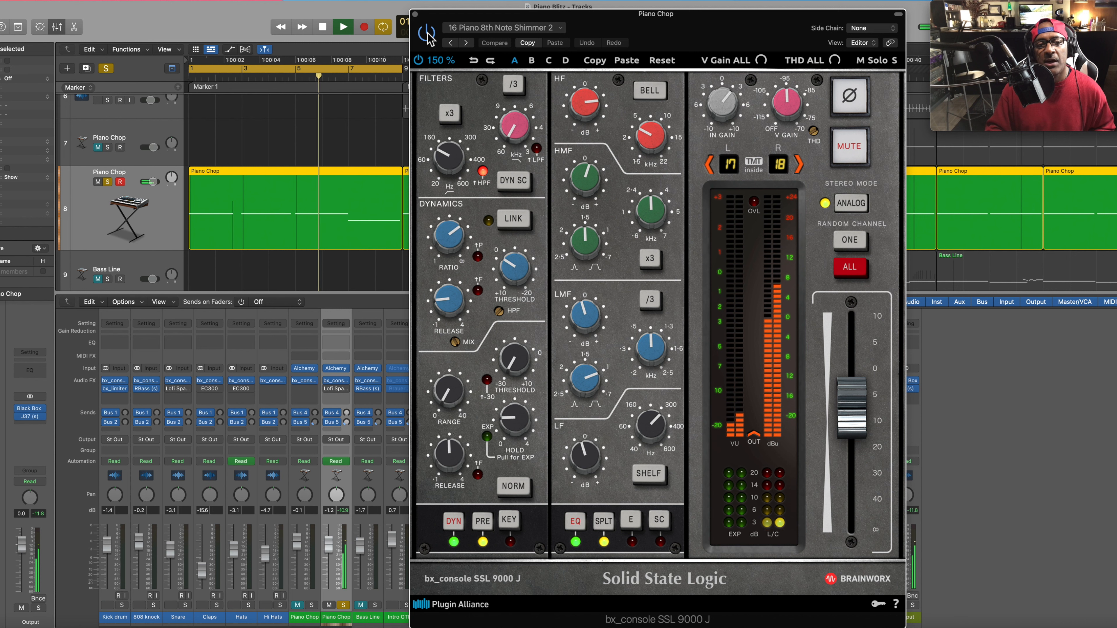
key("space")
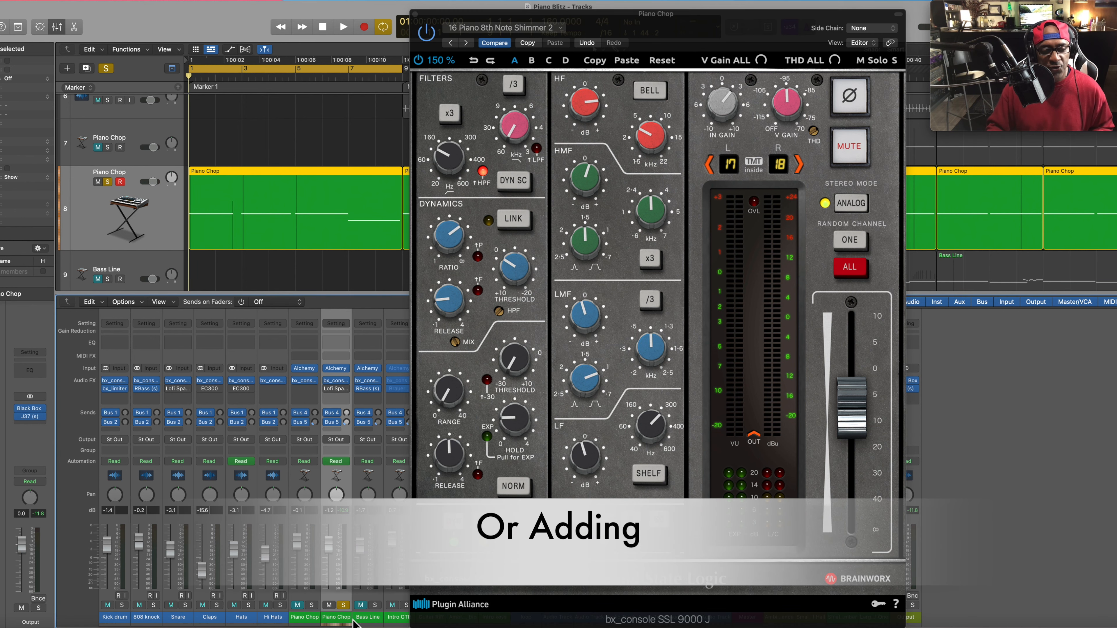
Unsolo Piano Chop, replace the console plug-in window with its Lofi Space and audition the full mix
left_click(343, 606)
left_click(336, 389)
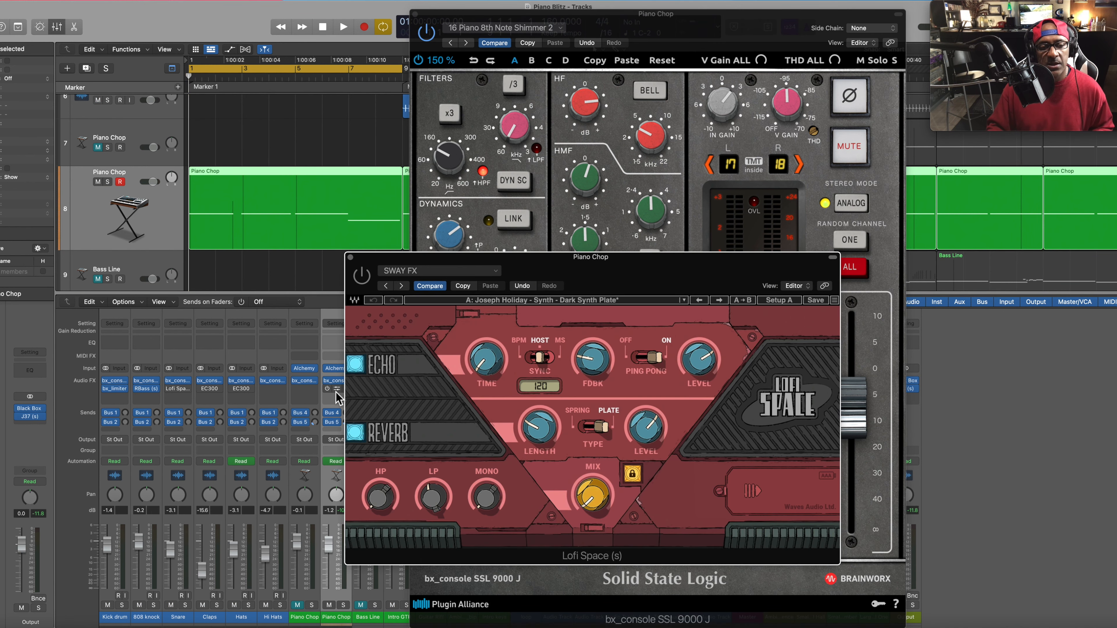
left_click(415, 14)
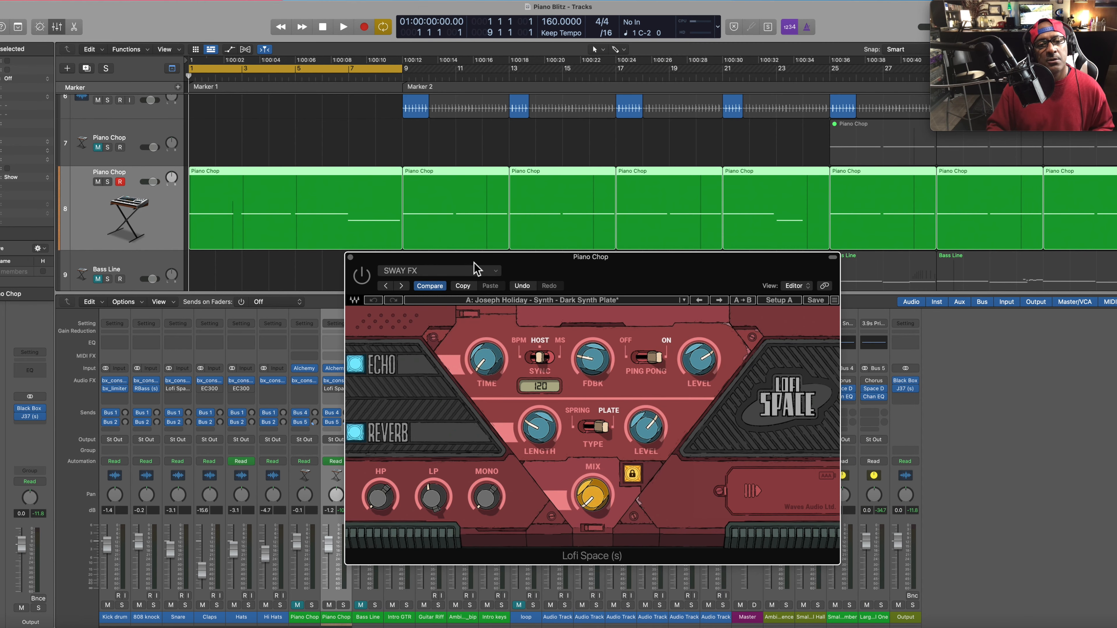
left_click_drag(496, 262, 521, 261)
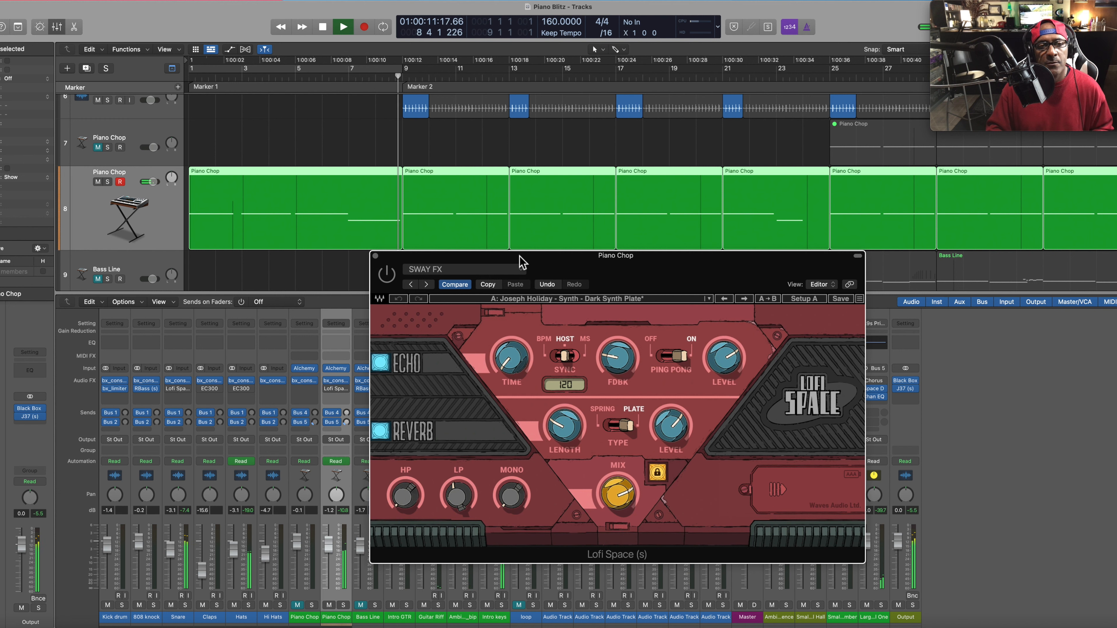
key("space")
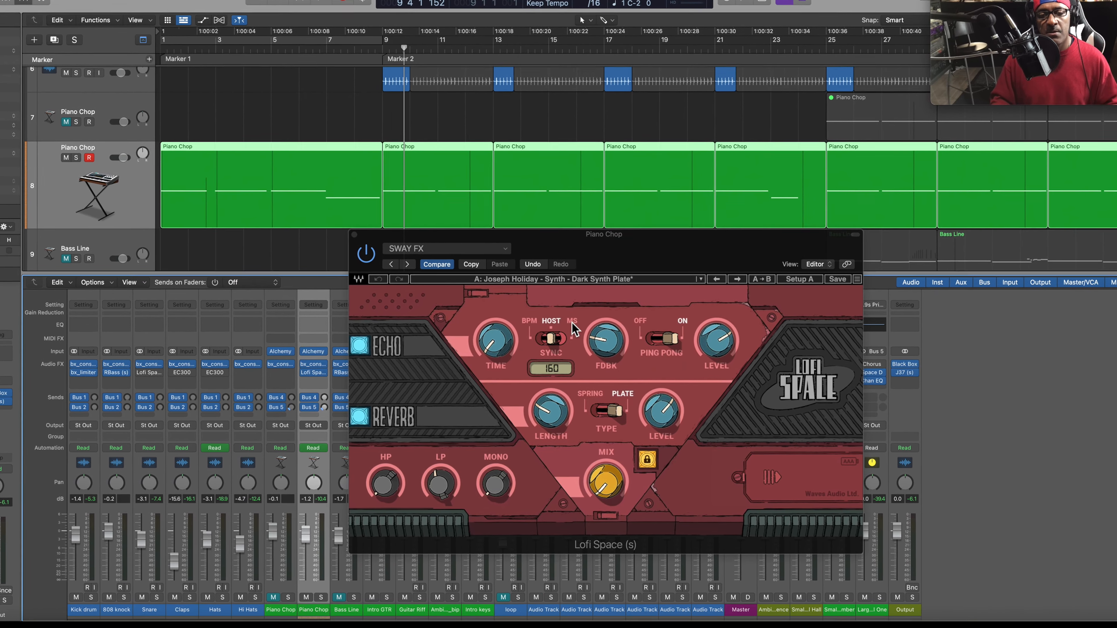
Examine the echo feedback, echo level and reverb length controls of Piano Chop's Lofi Space
mouse_move(602, 340)
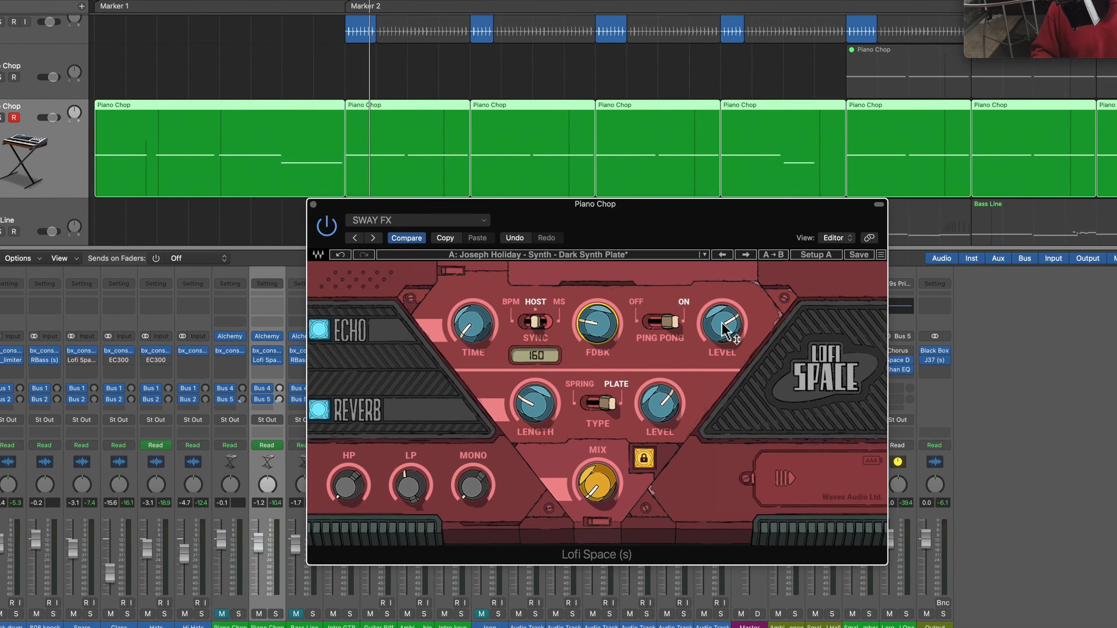
mouse_move(724, 332)
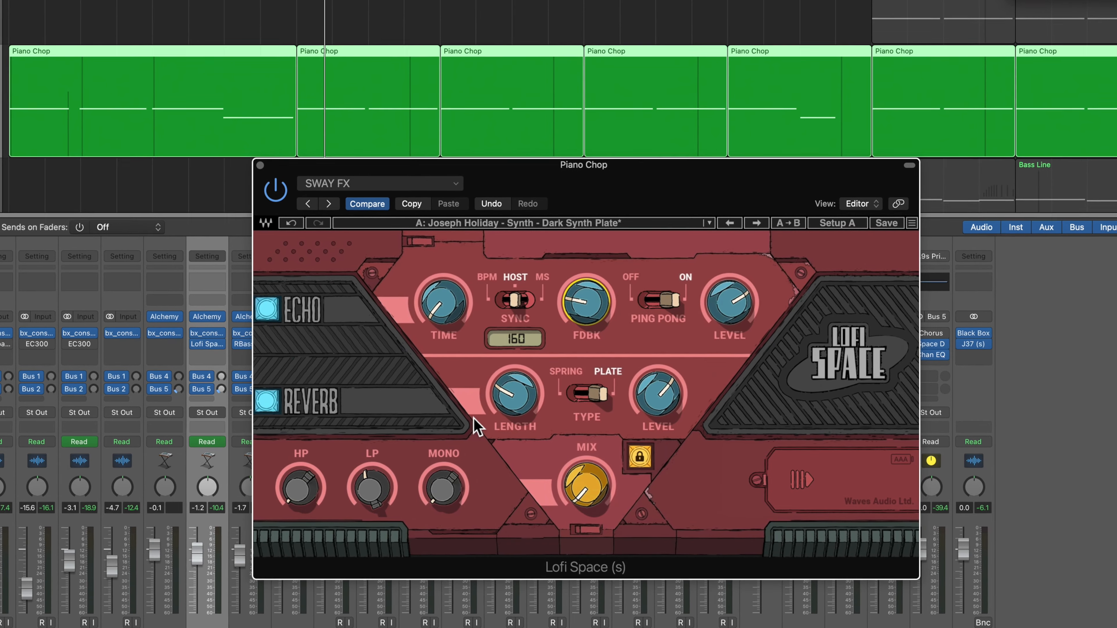
mouse_move(520, 397)
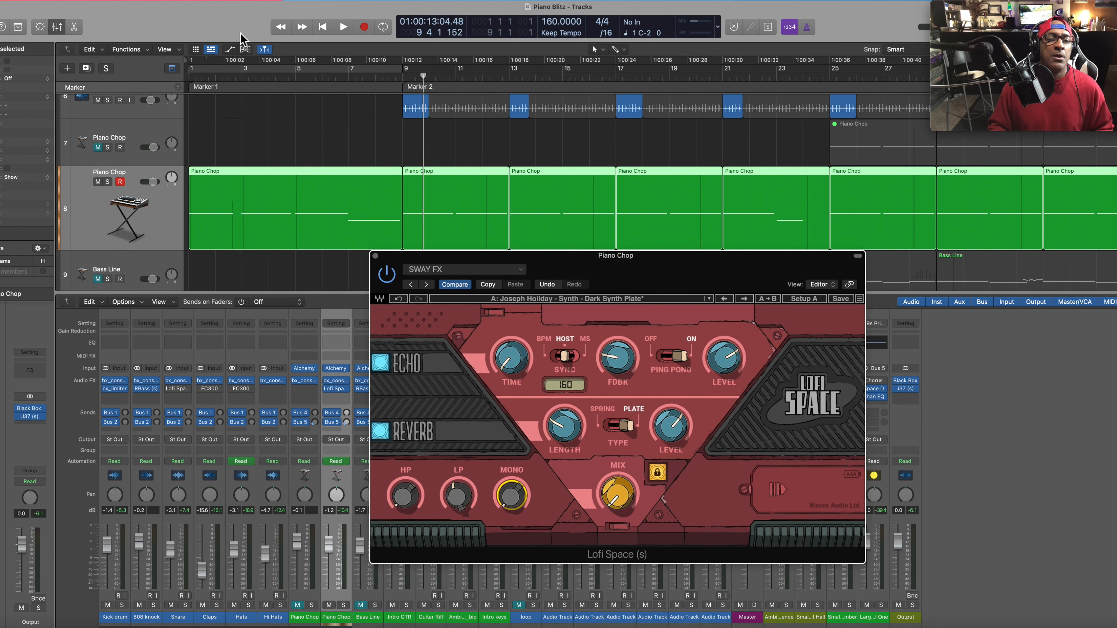
Close Piano Chop's Lofi Space and open the one on the Snare channel, moving its window clear of the upper tracks
left_click(374, 256)
left_click(177, 389)
left_click_drag(525, 133, 546, 214)
scroll(257, 169, "up", 5)
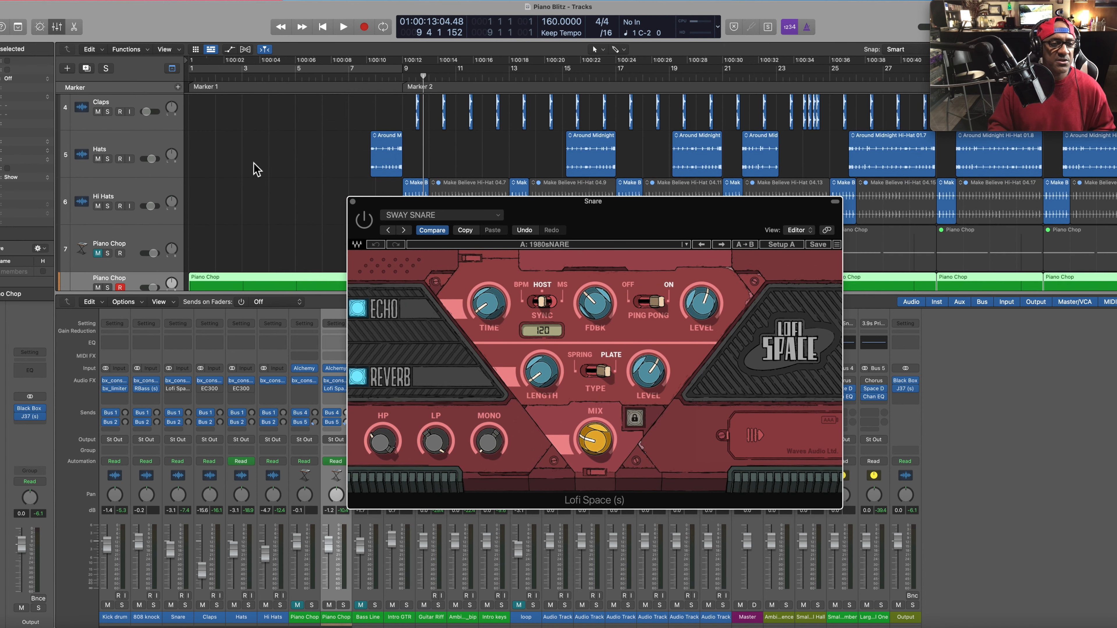
Select the Snare track, set the cycle range to bars 8 through 13 and solo the track
left_click(176, 602)
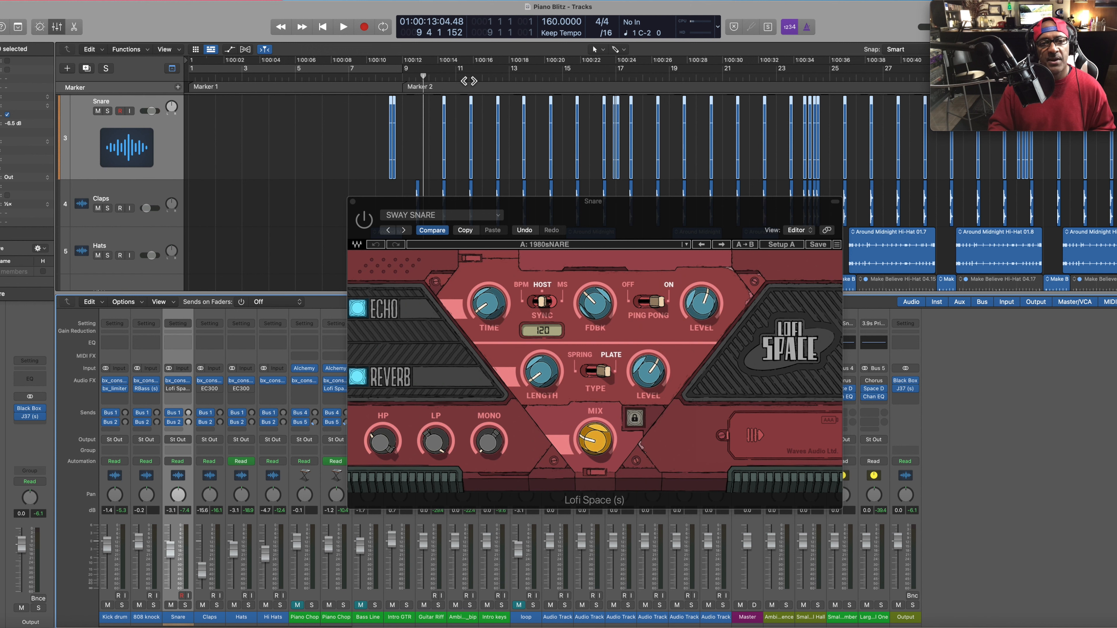
left_click_drag(504, 75, 382, 78)
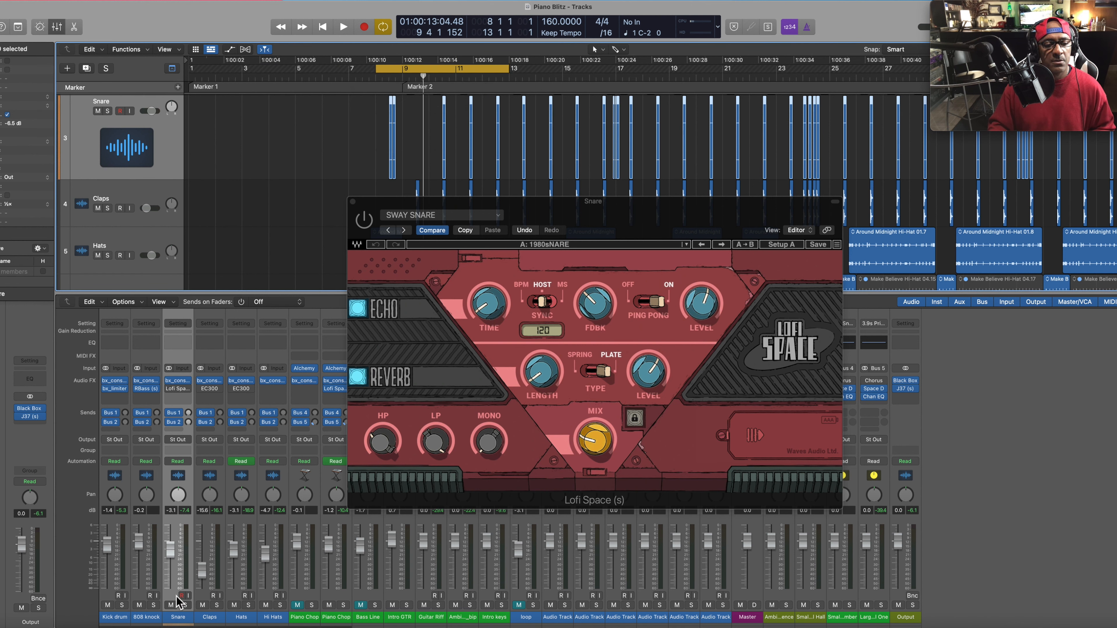
left_click(185, 606)
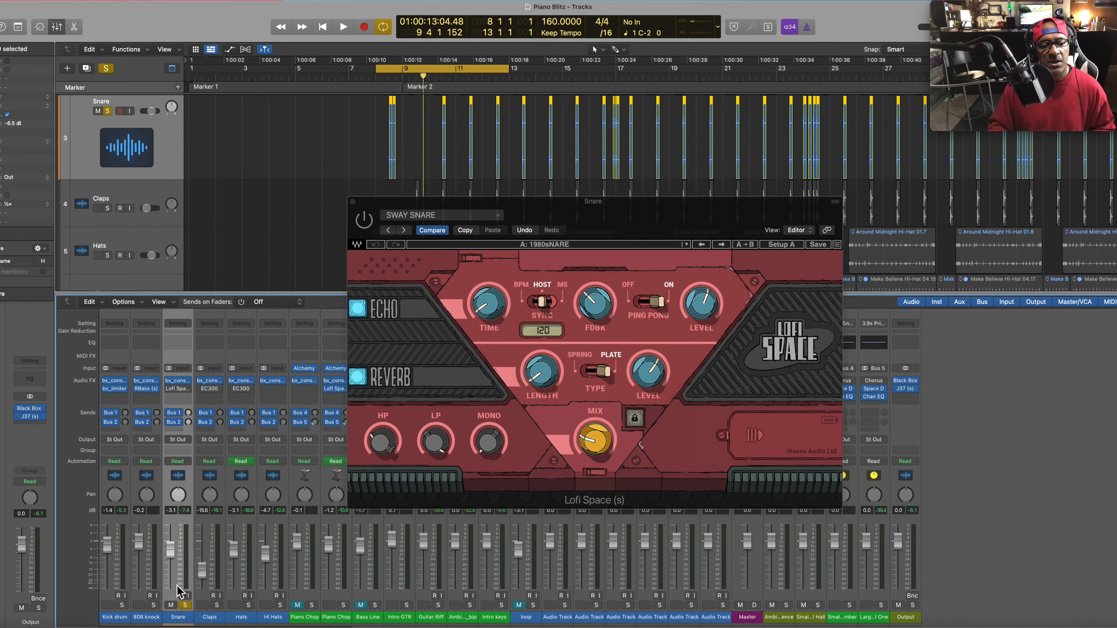
mouse_move(179, 386)
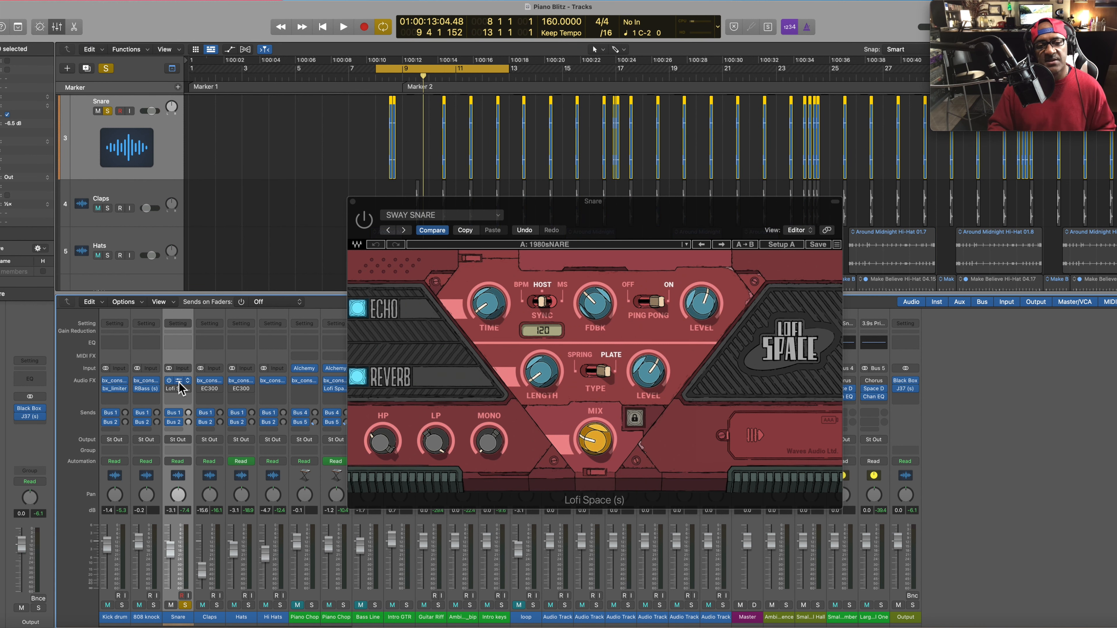
Play the soloed Snare and switch its Lofi Space from bypassed to active to compare the sound
left_click(180, 382)
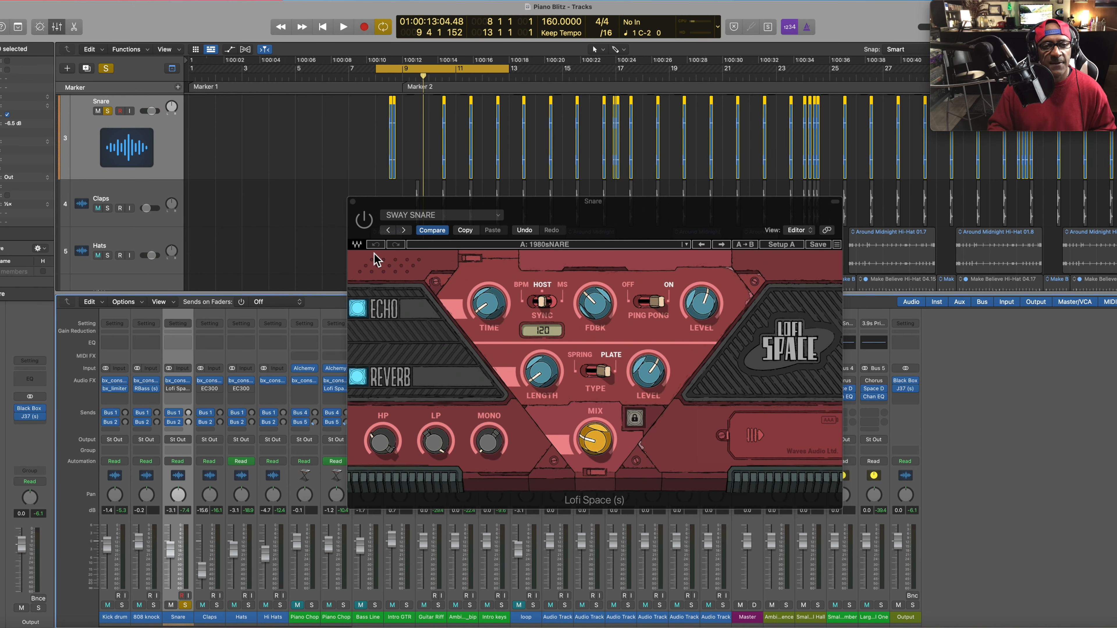
key("space")
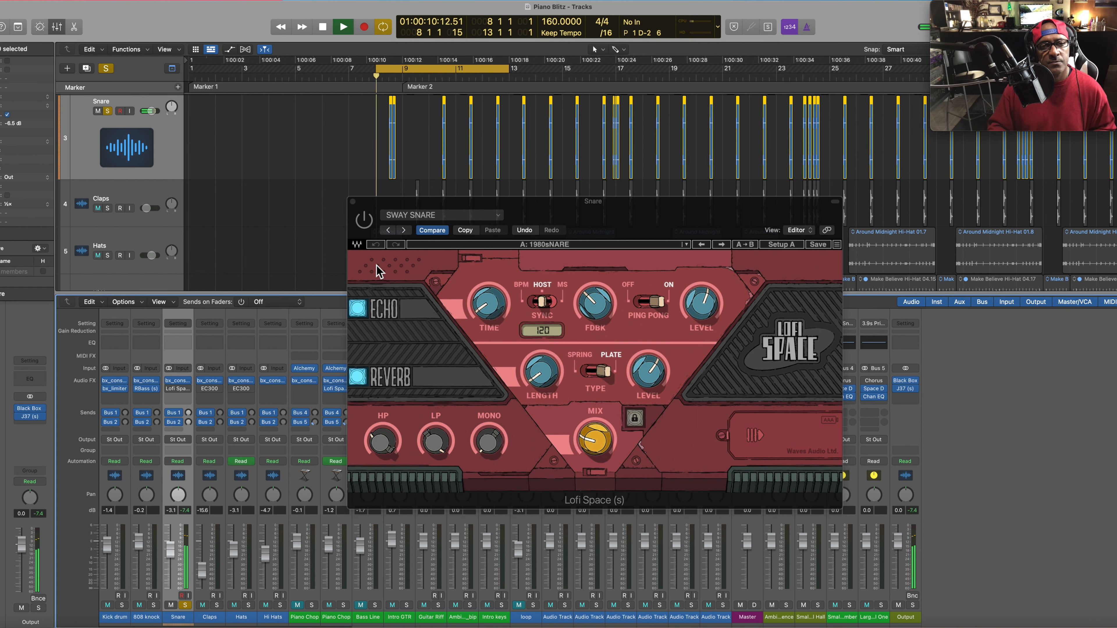
left_click(366, 229)
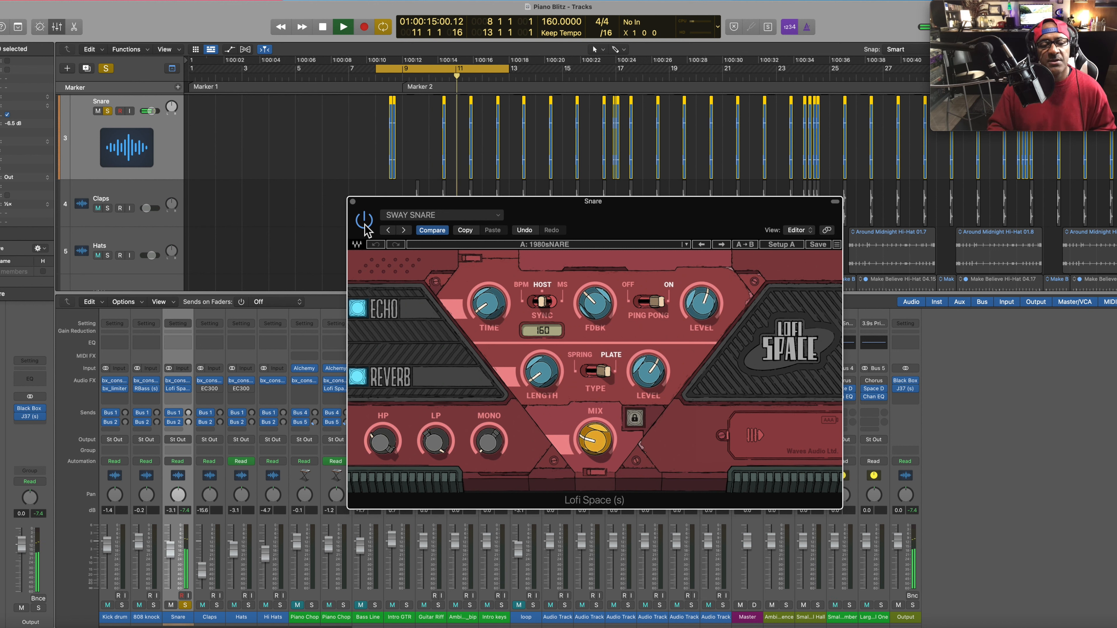
left_click(364, 219)
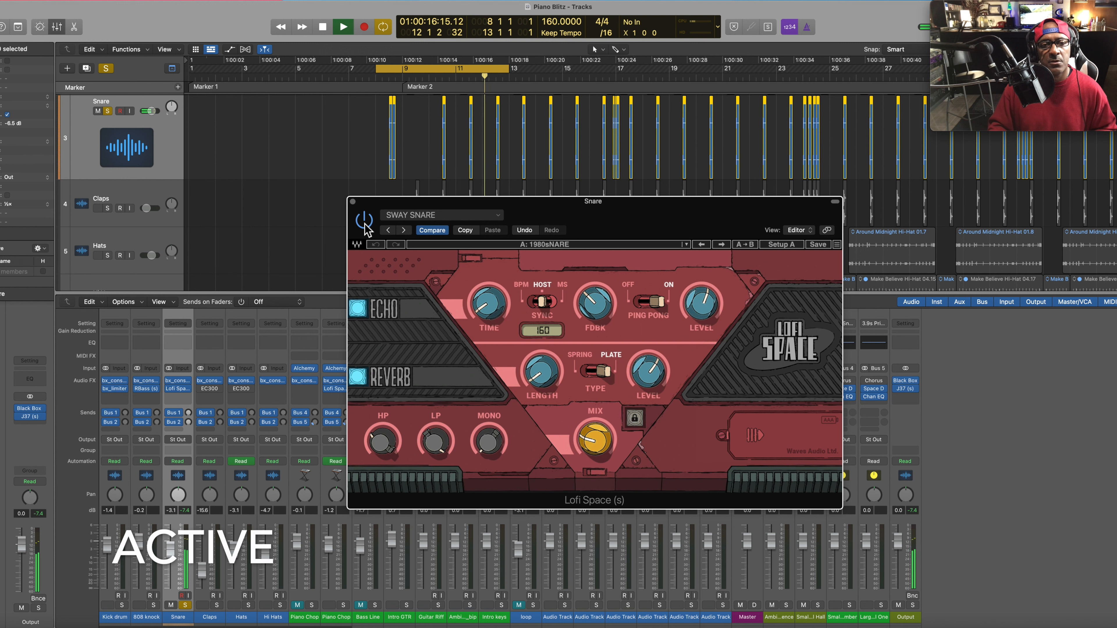
key("space")
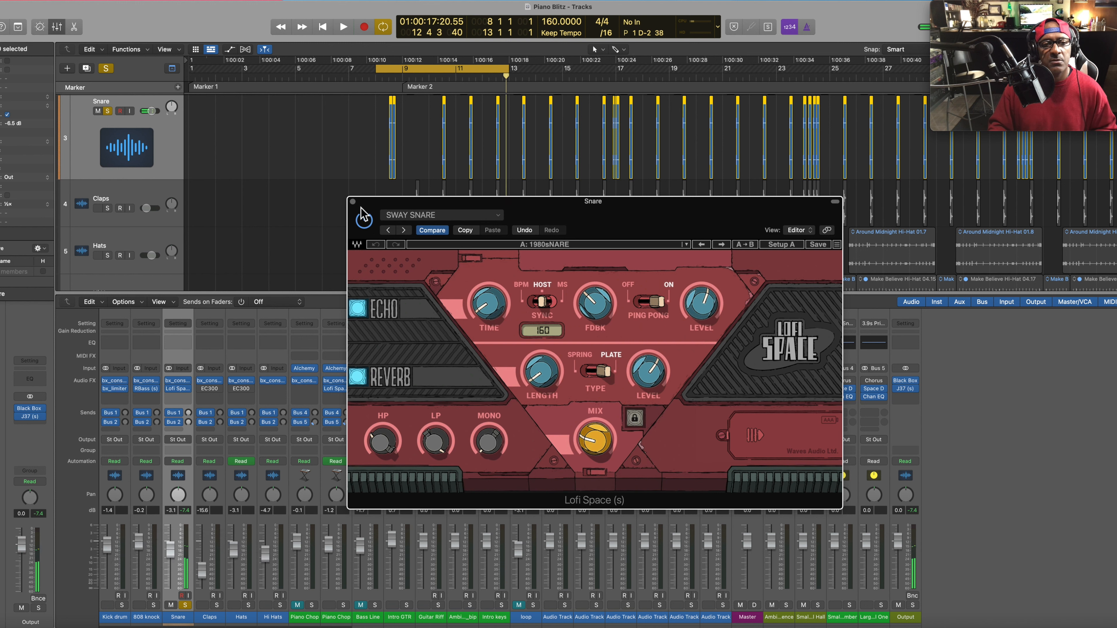
Close Snare's Lofi Space, turn cycling and solo off, and audition the full mix from the start of the project
key("Return")
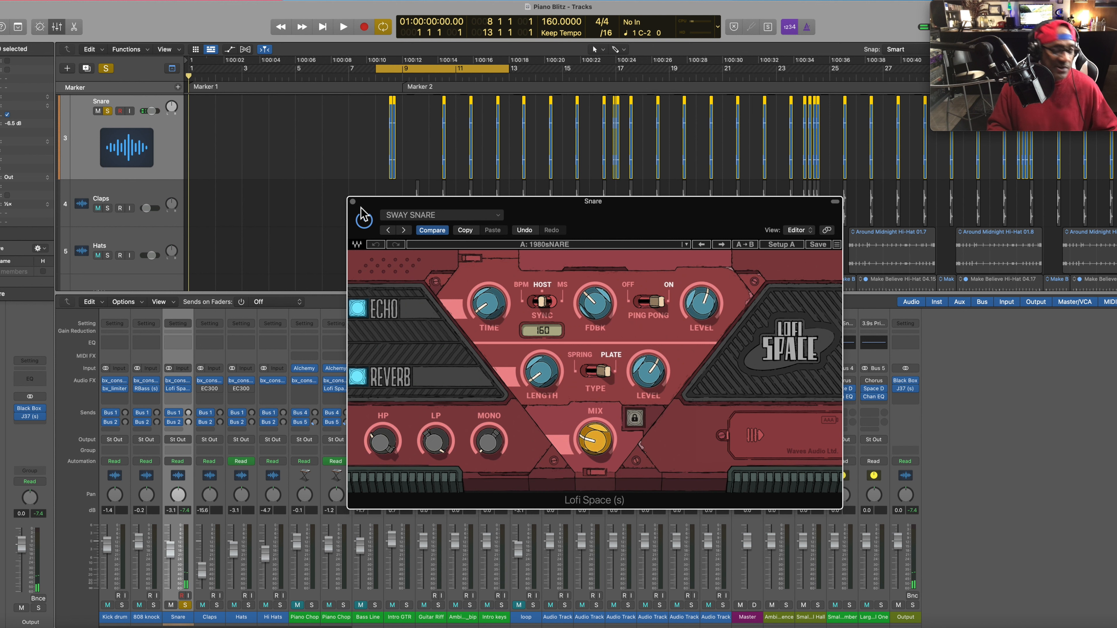
key("c")
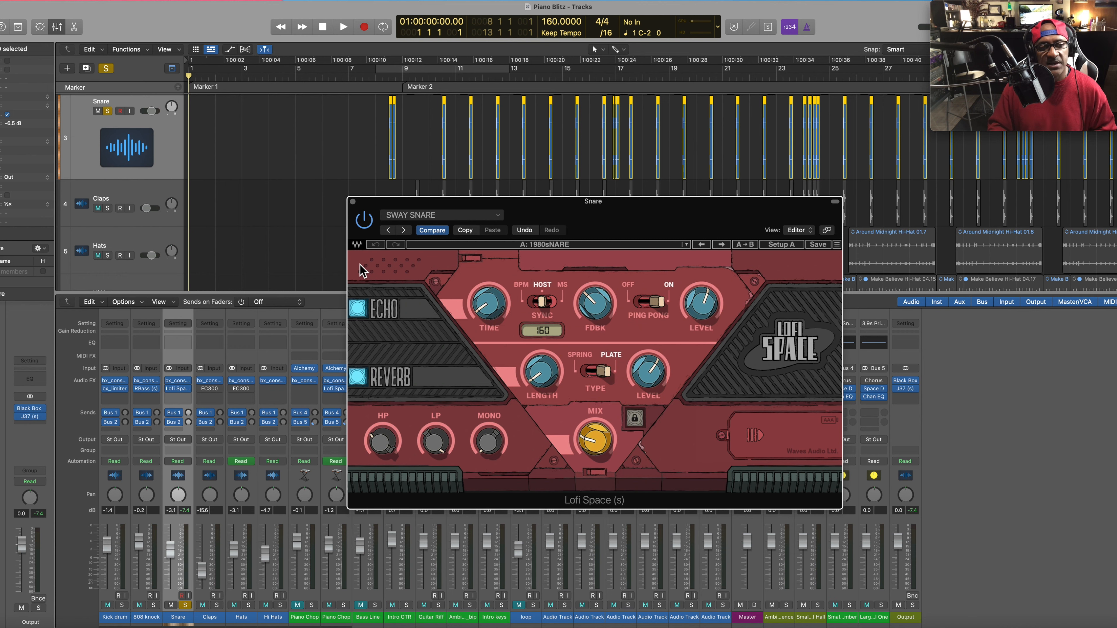
left_click(353, 202)
key("space")
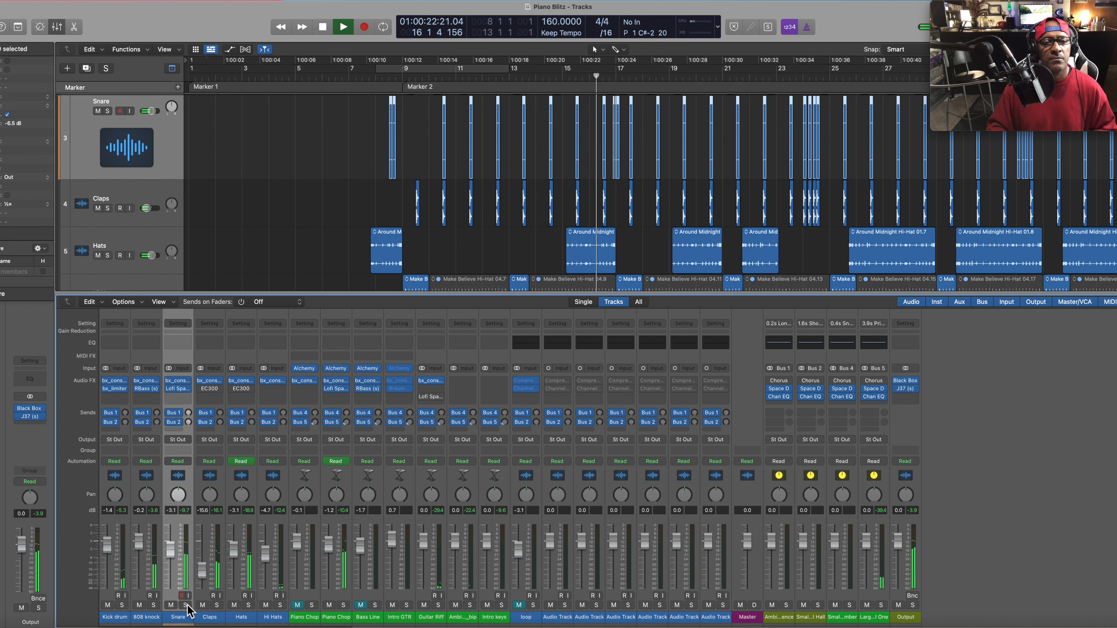
key("space")
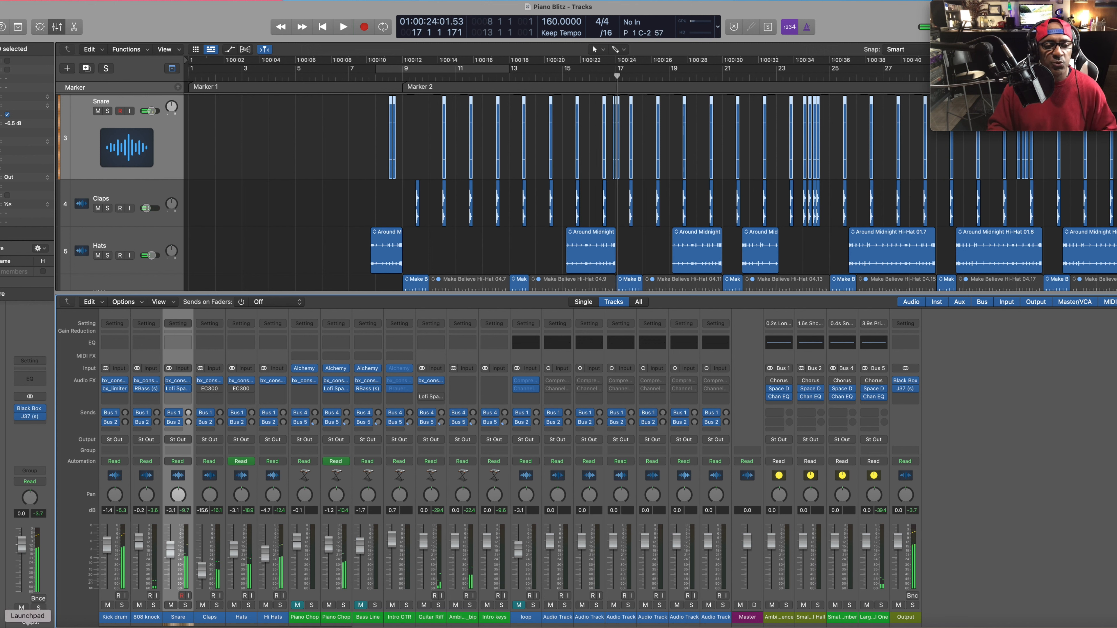
Select the Claps track and open its EC300 plug-in, moving the window clear of the track regions
left_click(109, 208)
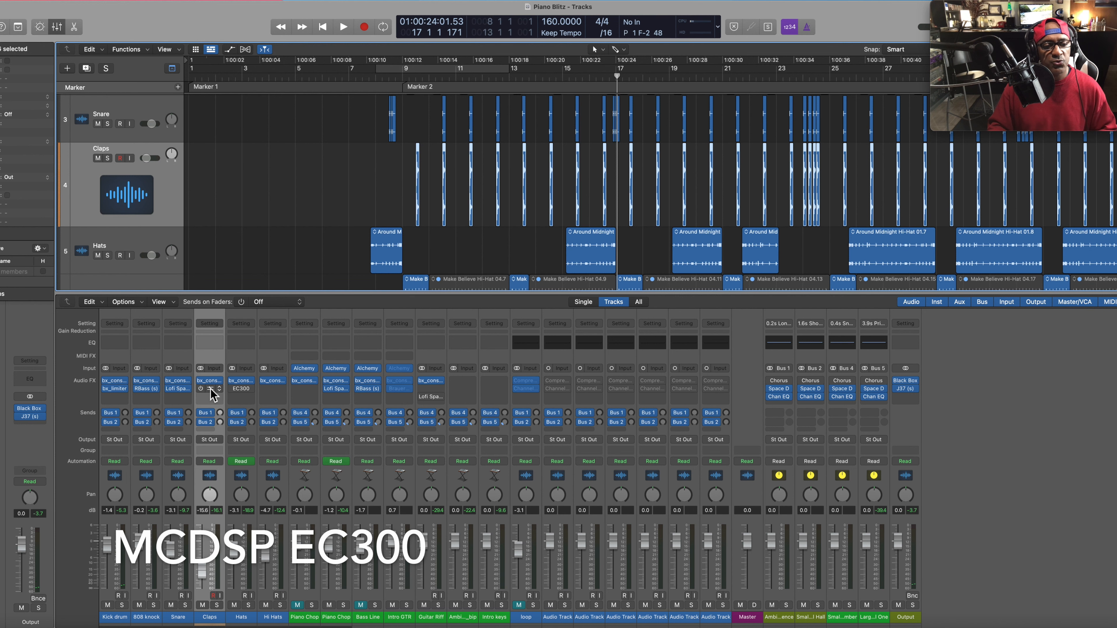
left_click(210, 389)
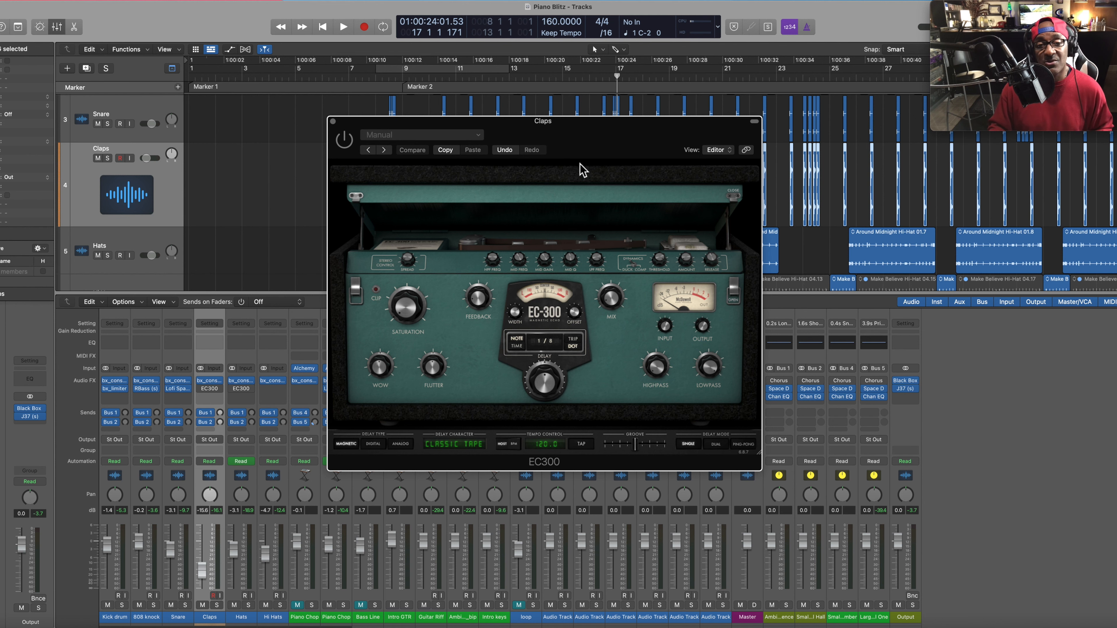
left_click_drag(568, 131, 725, 240)
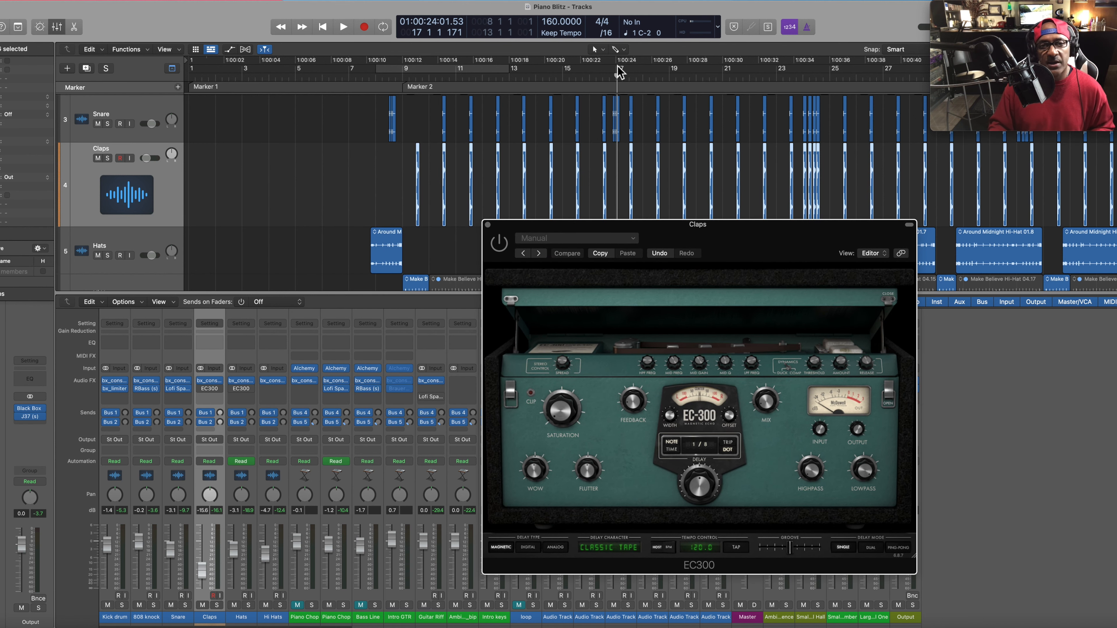
Cycle bars 15 to 17 with Claps soloed and play it, switching its EC300 from bypassed to active
left_click_drag(596, 78, 564, 79)
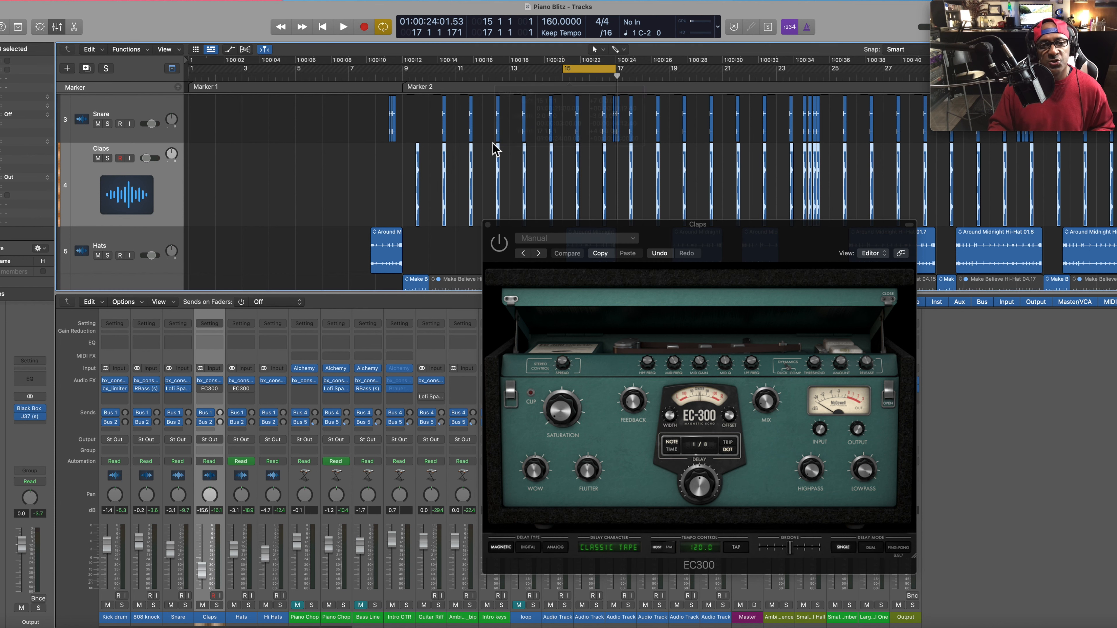
key("s")
key("space")
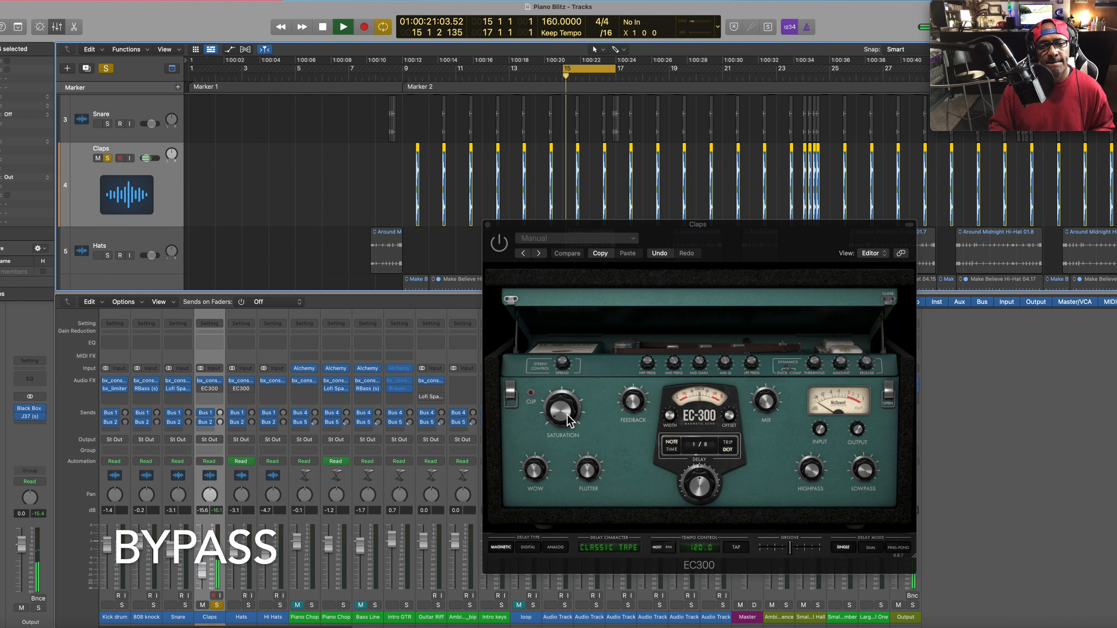
left_click(500, 243)
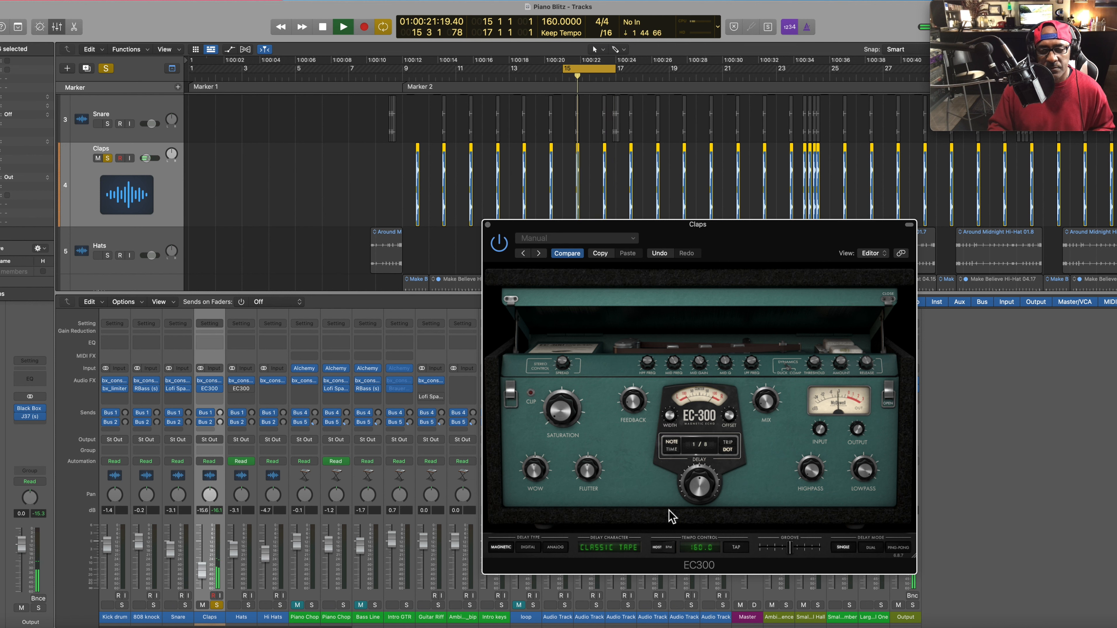
Select and solo the Hats track, open its EC300 and line its window up beside the Claps EC300
left_click(135, 242)
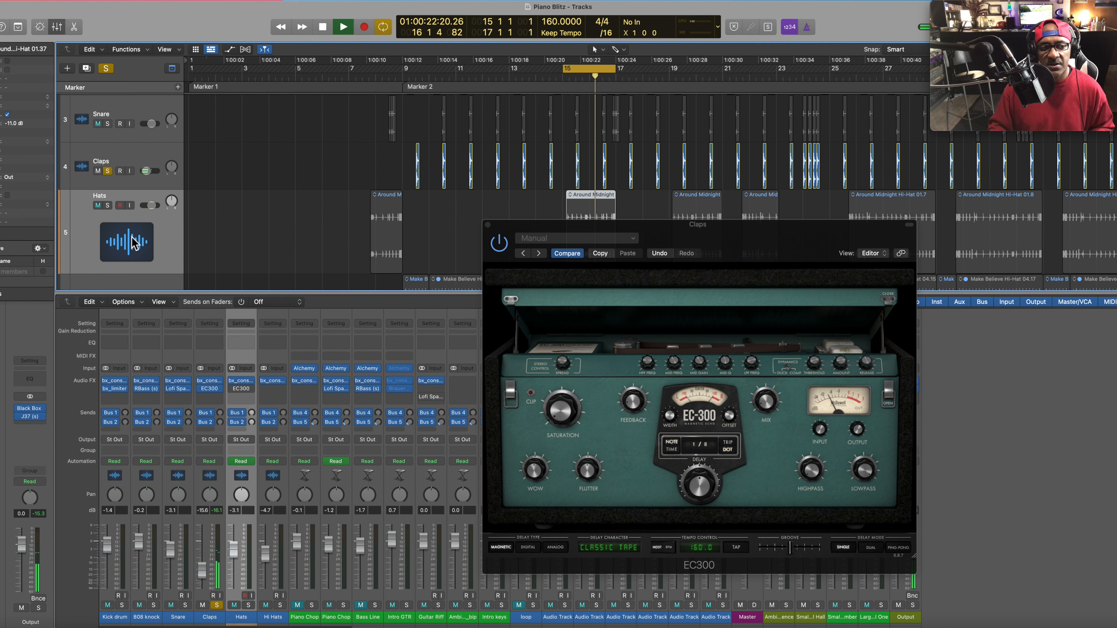
left_click_drag(693, 240, 903, 223)
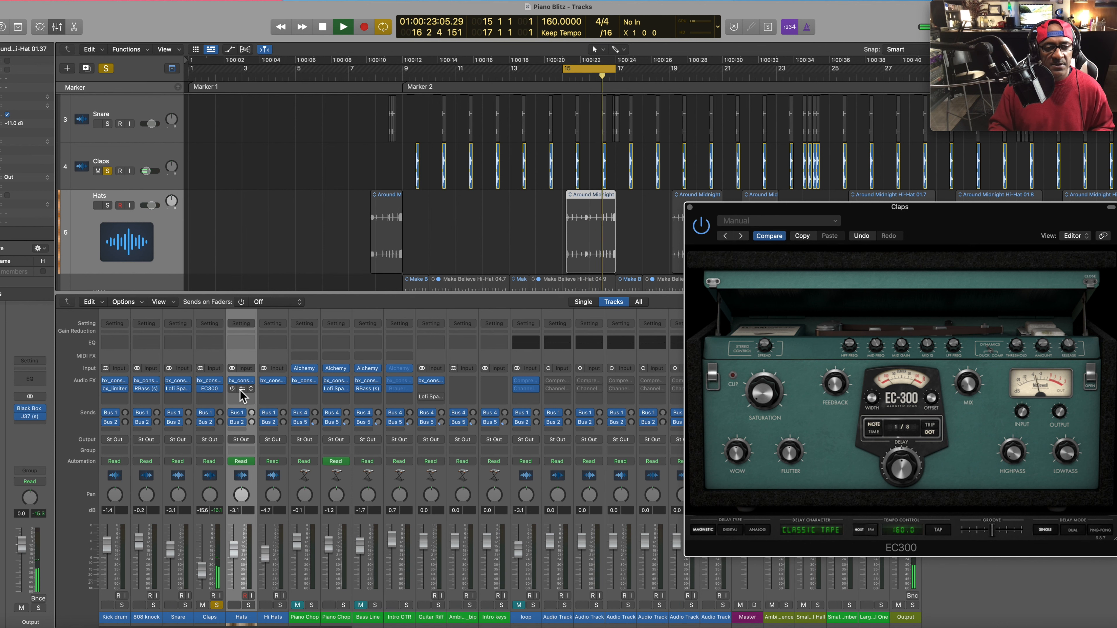
left_click(245, 395)
left_click_drag(681, 126, 603, 213)
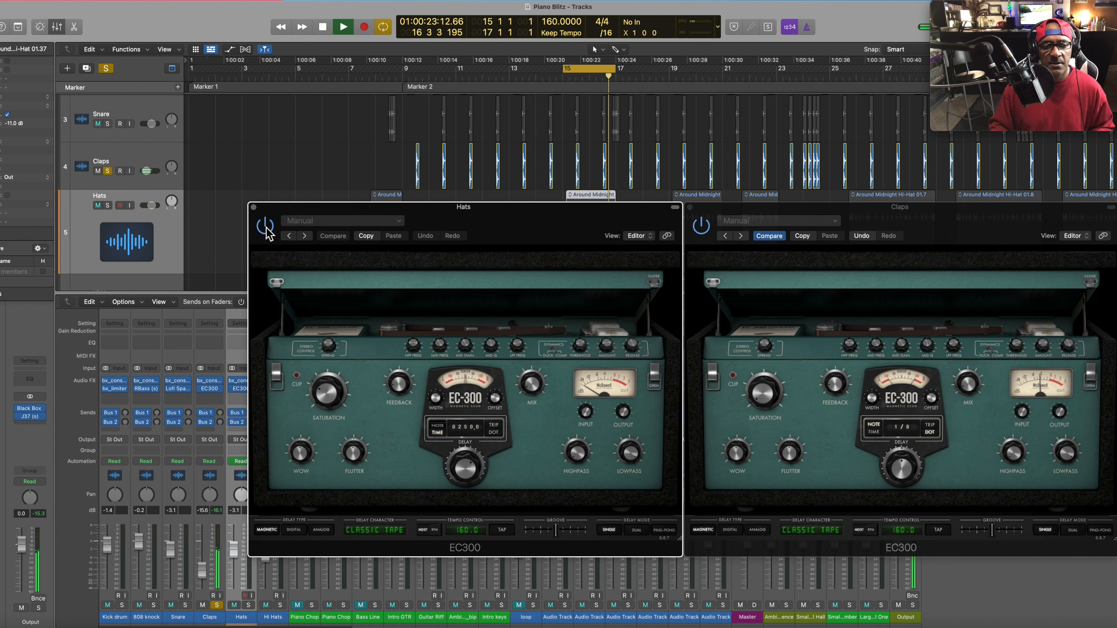
left_click(248, 606)
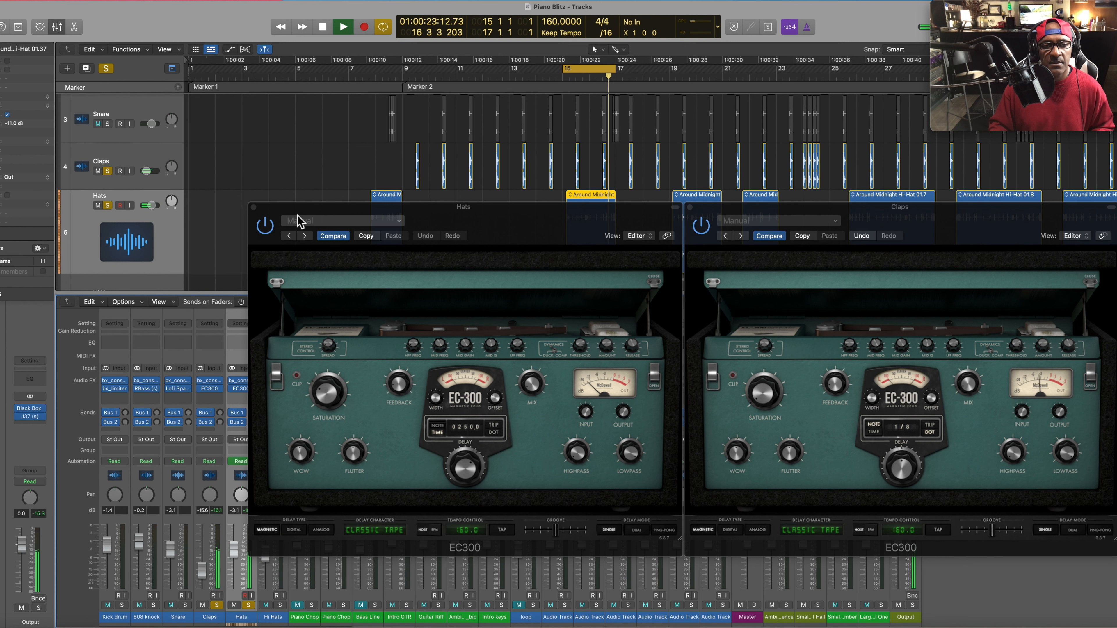
left_click_drag(297, 212, 296, 222)
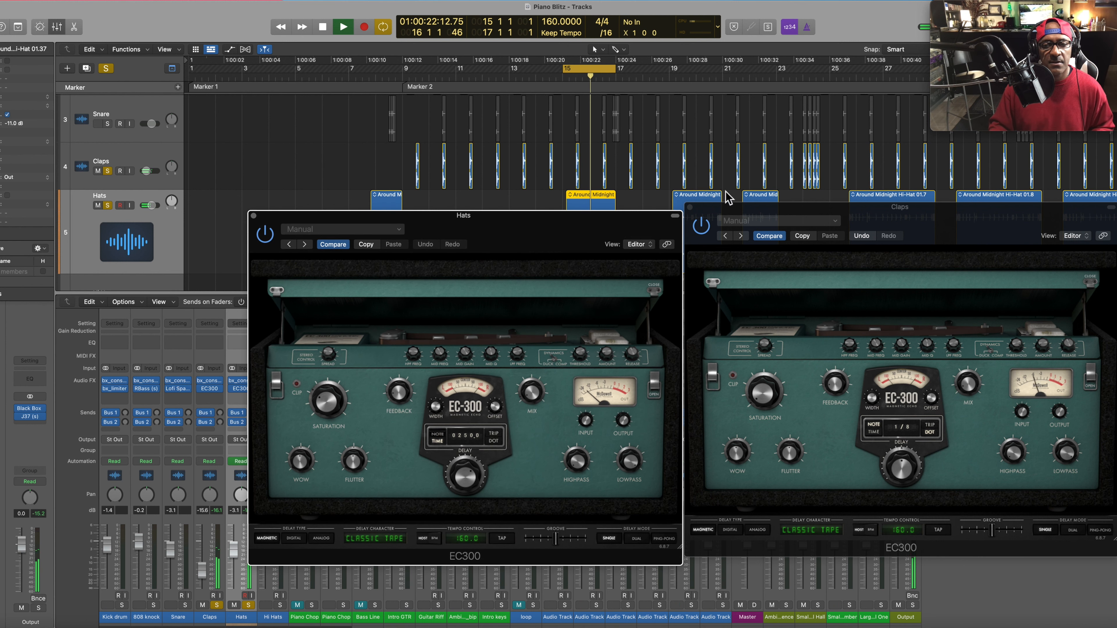
left_click_drag(740, 211, 741, 218)
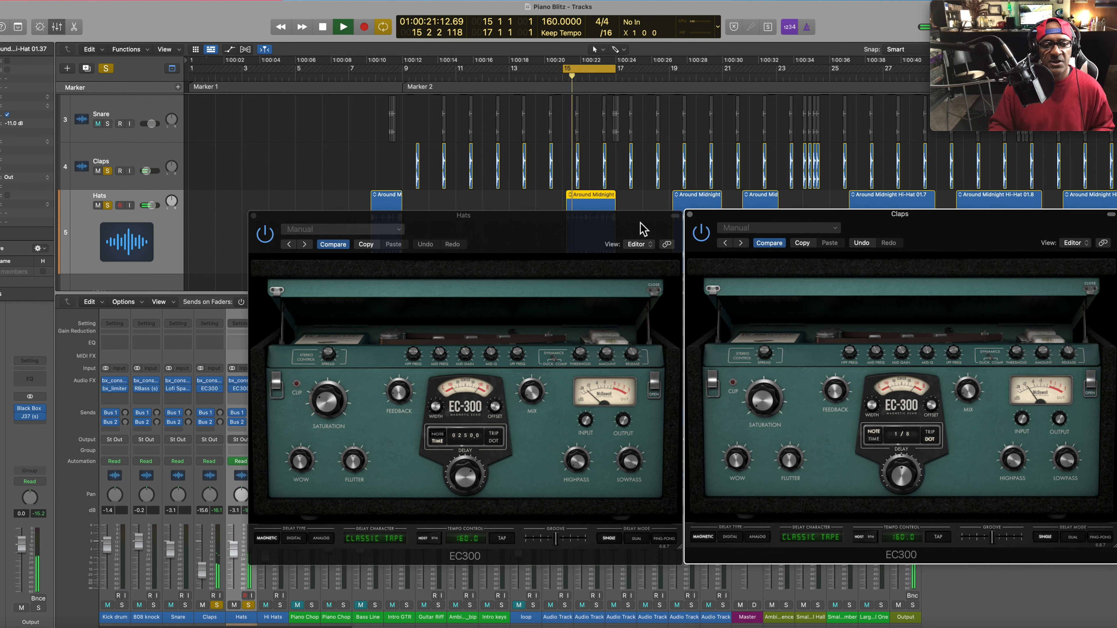
Compare the soloed Claps and Hats with their EC300 delays bypassed and active, leaving both switched on
left_click(263, 242)
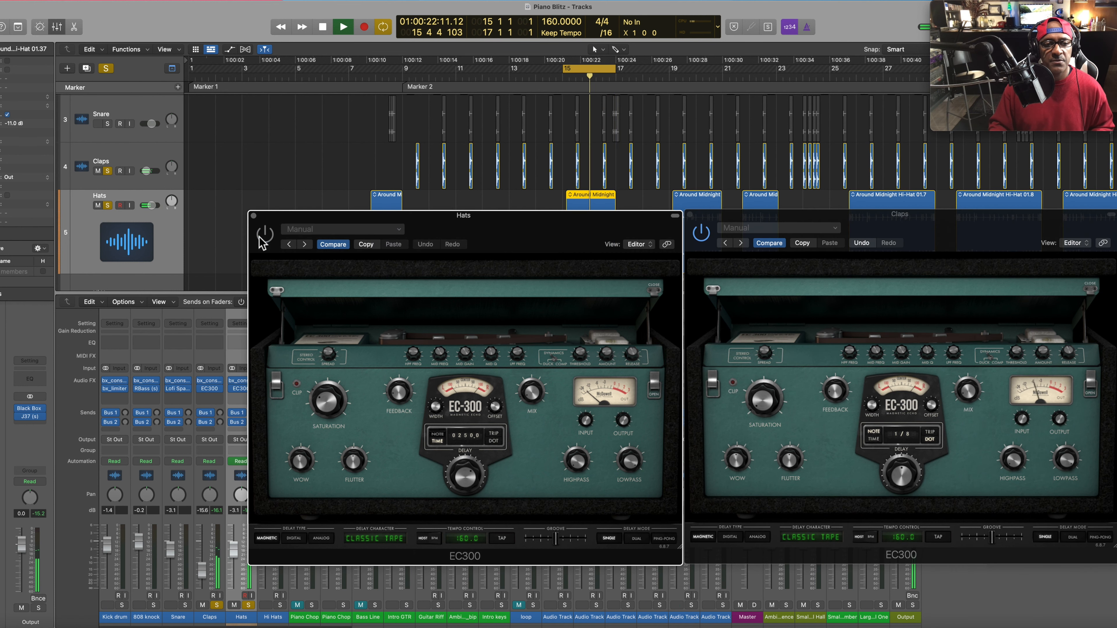
left_click(703, 239)
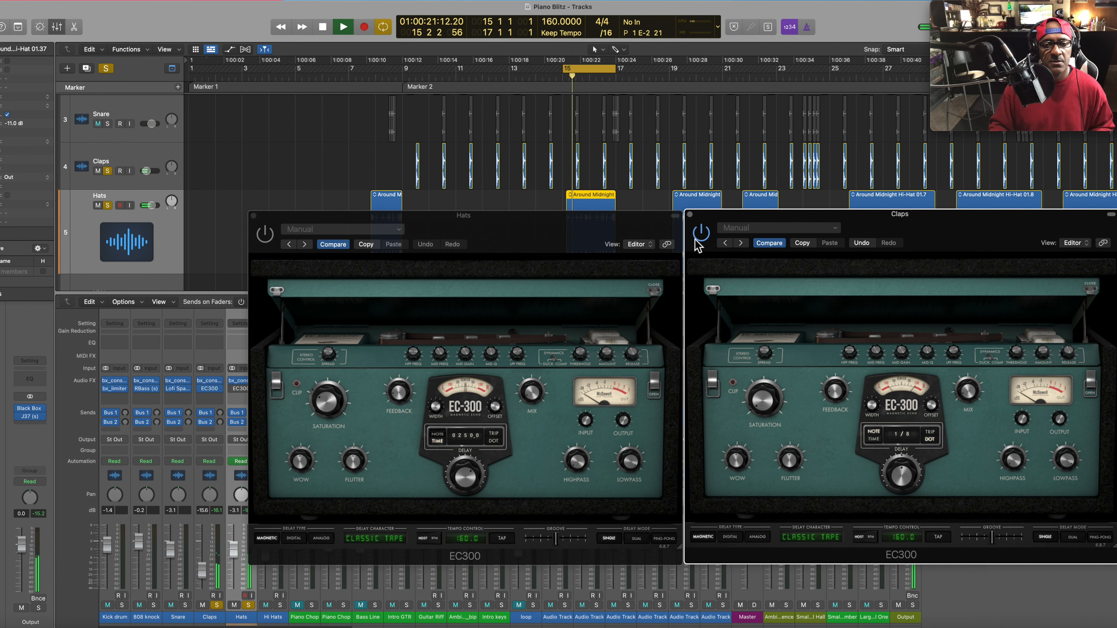
left_click(263, 240)
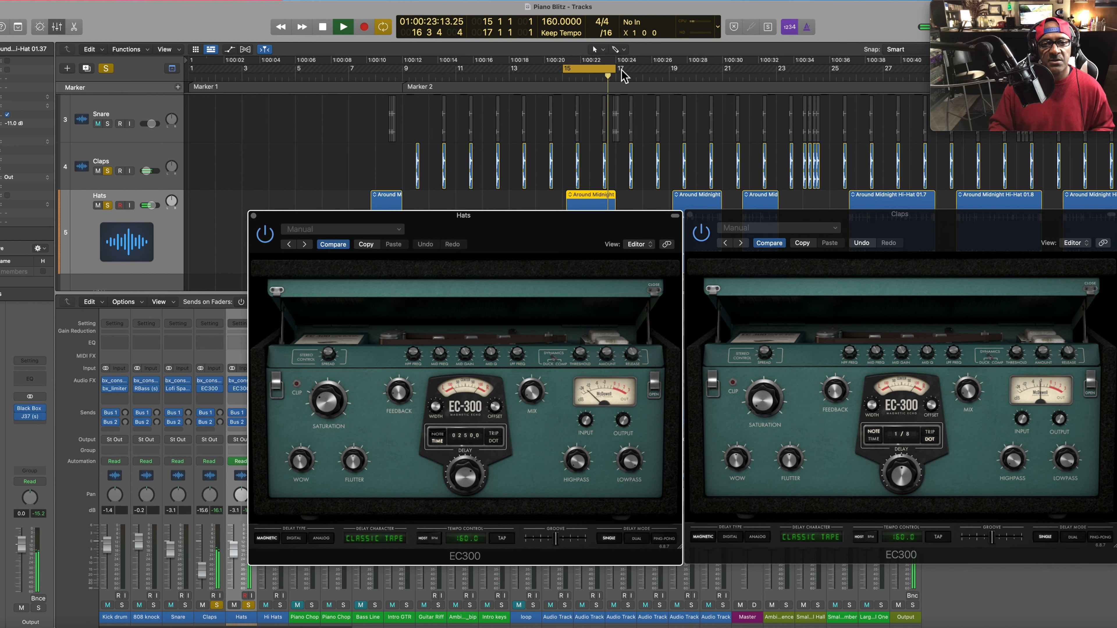
Play the full mix with cycling and solos off, and close the Hats and Claps EC300 windows
left_click(613, 70)
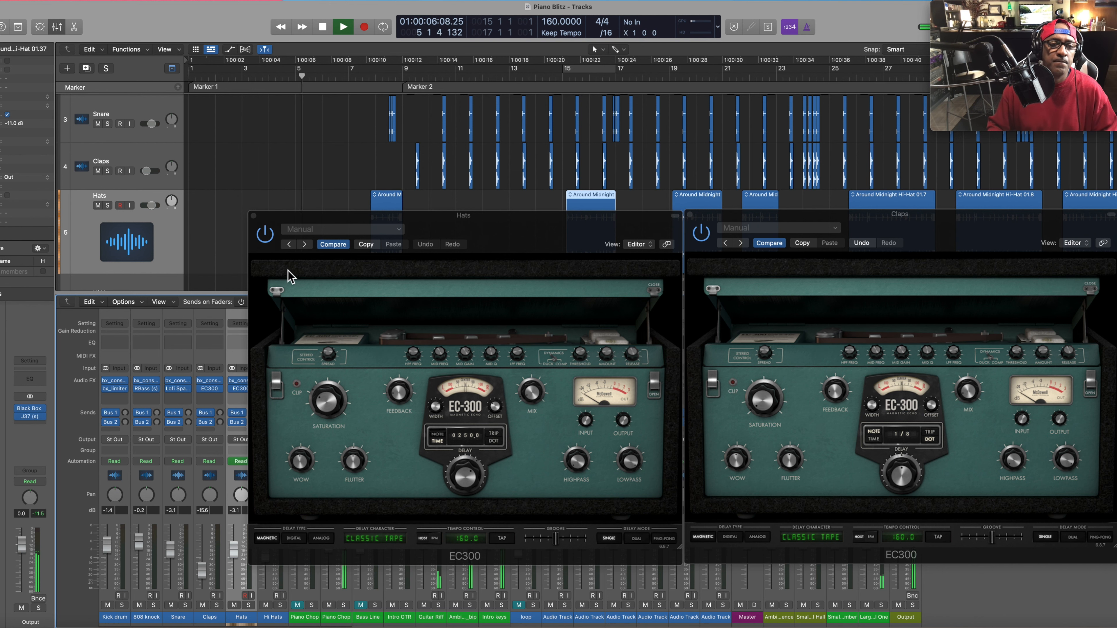
left_click(253, 216)
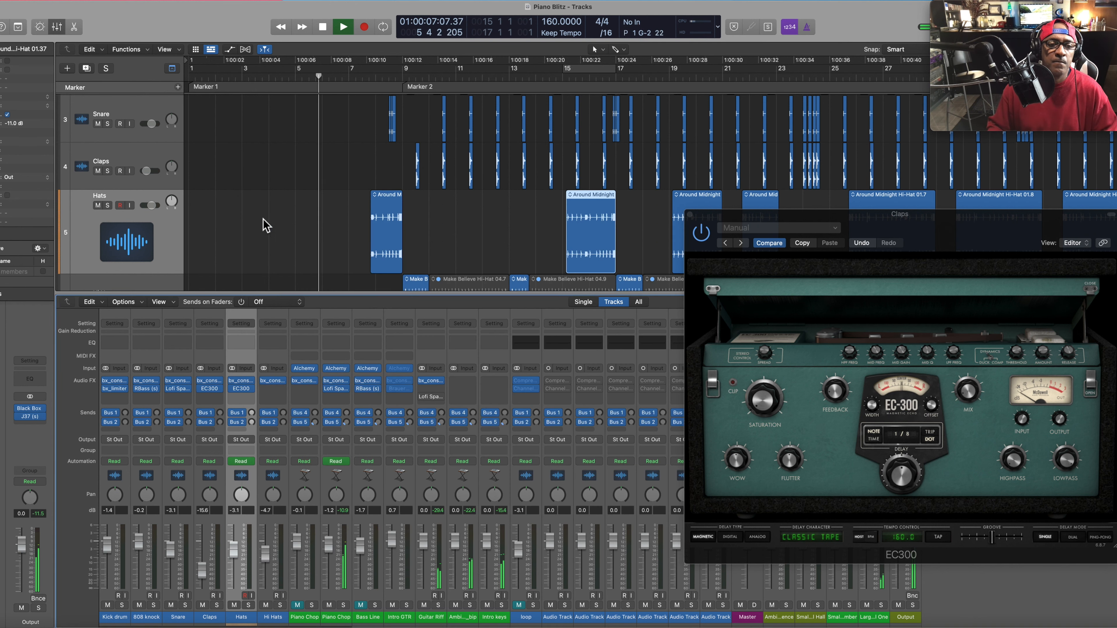
left_click(690, 215)
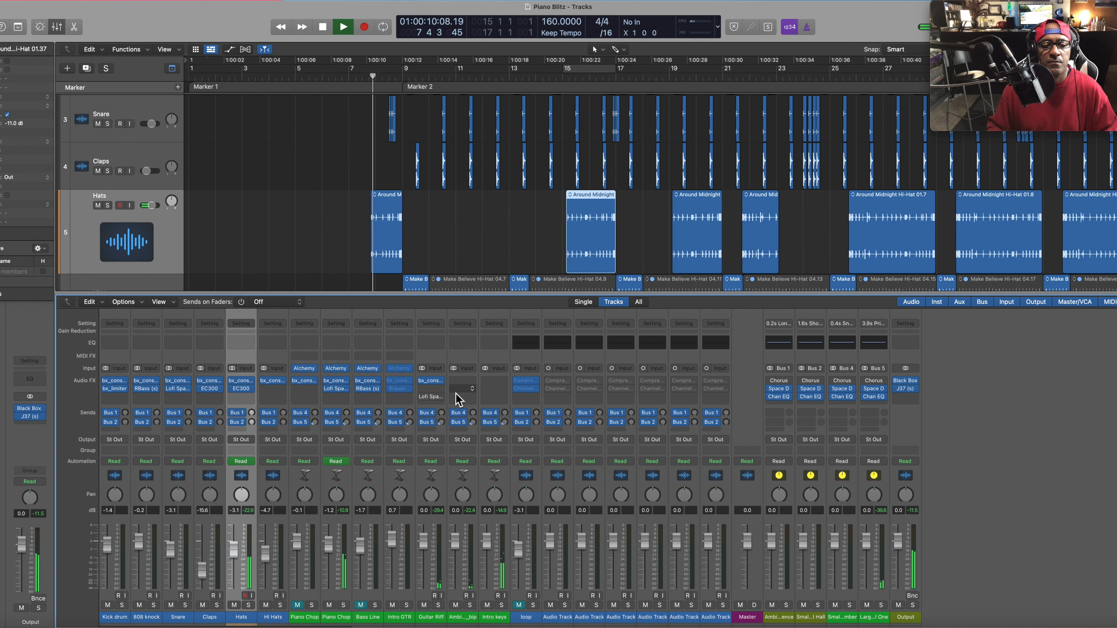